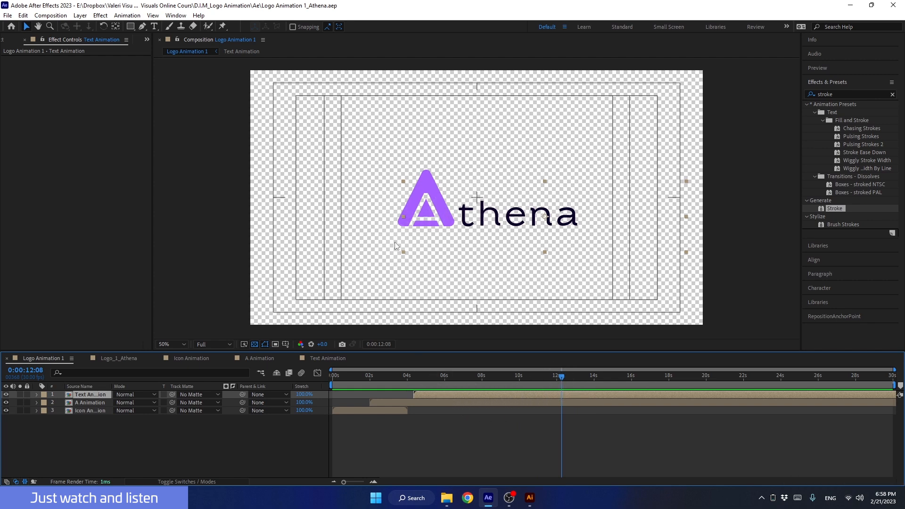
Delete the A logo's extra Position keyframe near 8 s so it rests at 746,540.
{"action": "left_click", "coordinate": [482, 402]}
{"action": "left_click_drag", "start_coordinate": [477, 377], "coordinate": [478, 383]}
{"action": "left_click_drag", "start_coordinate": [424, 212], "coordinate": [375, 198]}
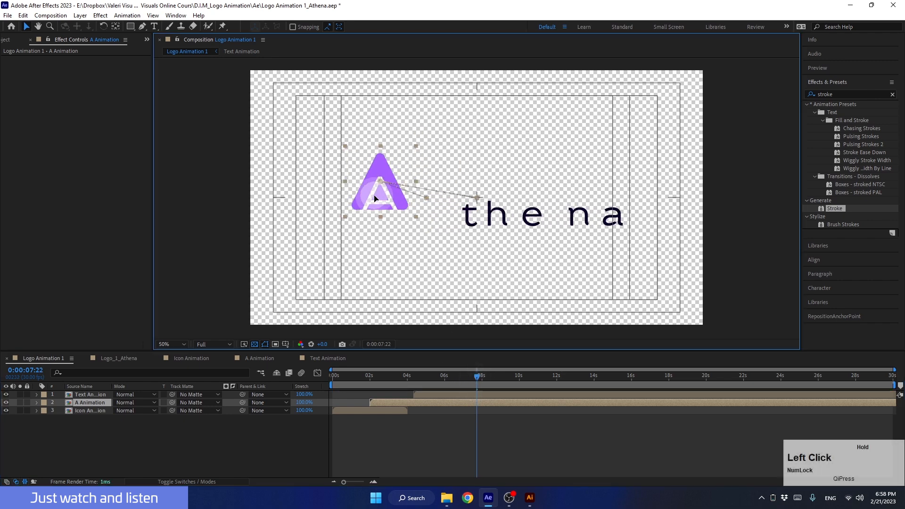
{"action": "key", "text": "u"}
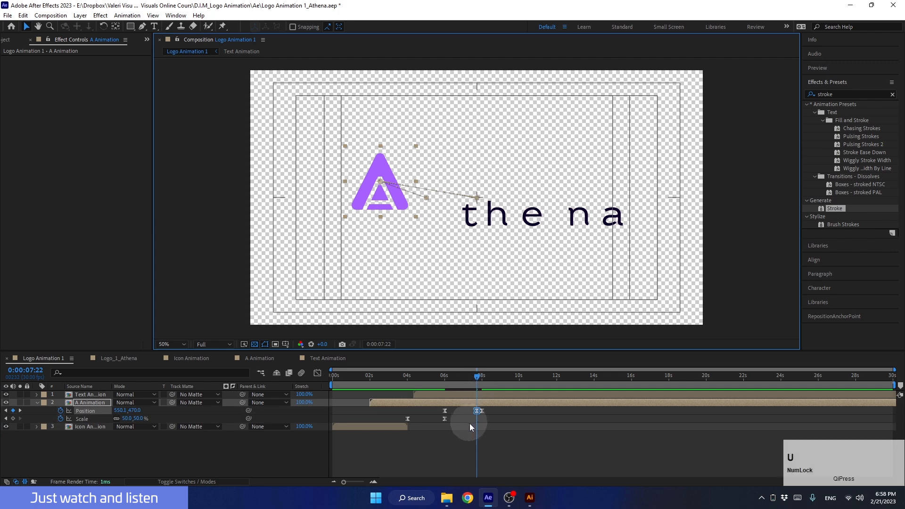
{"action": "left_click", "coordinate": [477, 411]}
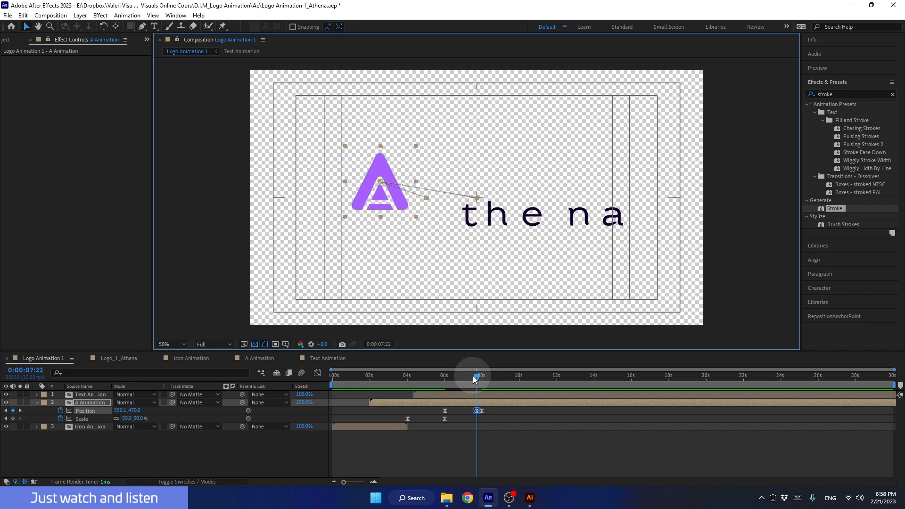
{"action": "left_click_drag", "start_coordinate": [465, 378], "coordinate": [495, 384]}
{"action": "key", "text": "Delete"}
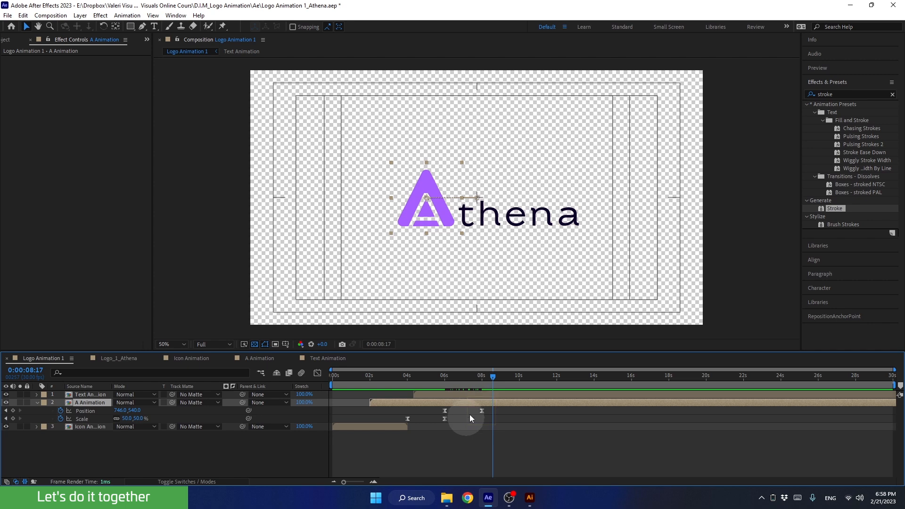
Zoom the timeline in and nudge the A logo's 8-second Position keyframe left, then slightly back.
{"action": "left_click", "coordinate": [482, 377], "text": "shift"}
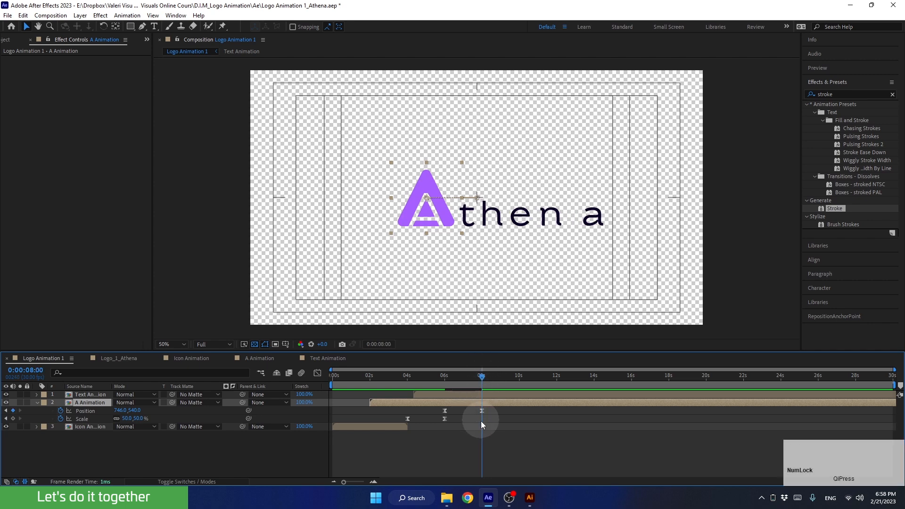
{"action": "left_click", "coordinate": [373, 482]}
{"action": "left_click_drag", "start_coordinate": [414, 449], "coordinate": [521, 456]}
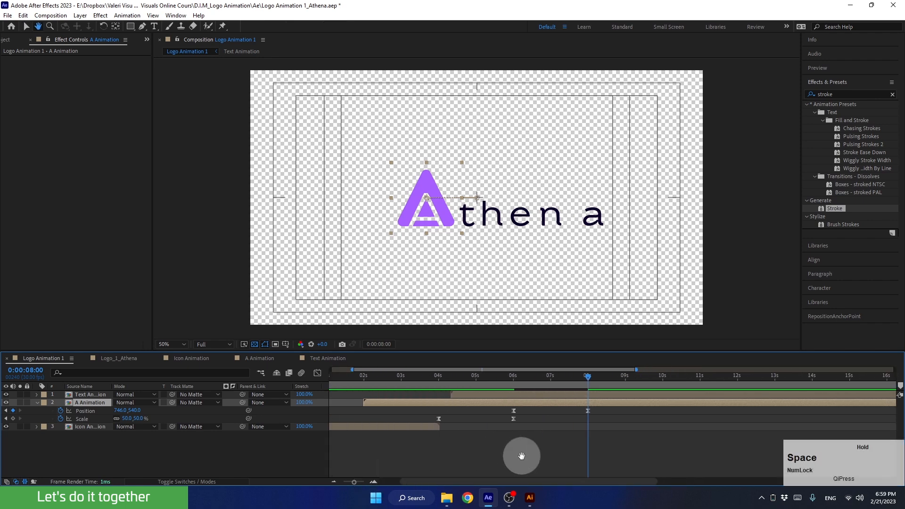
{"action": "left_click", "coordinate": [606, 419]}
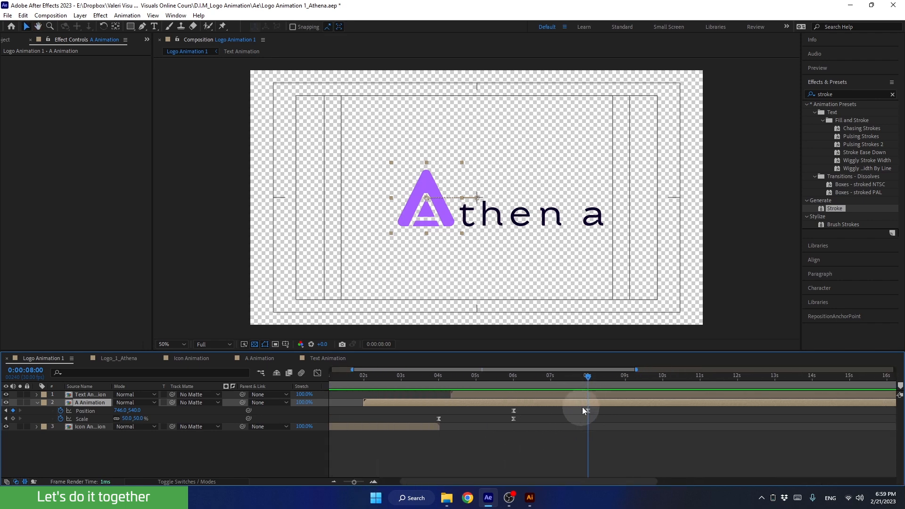
{"action": "left_click", "coordinate": [588, 411]}
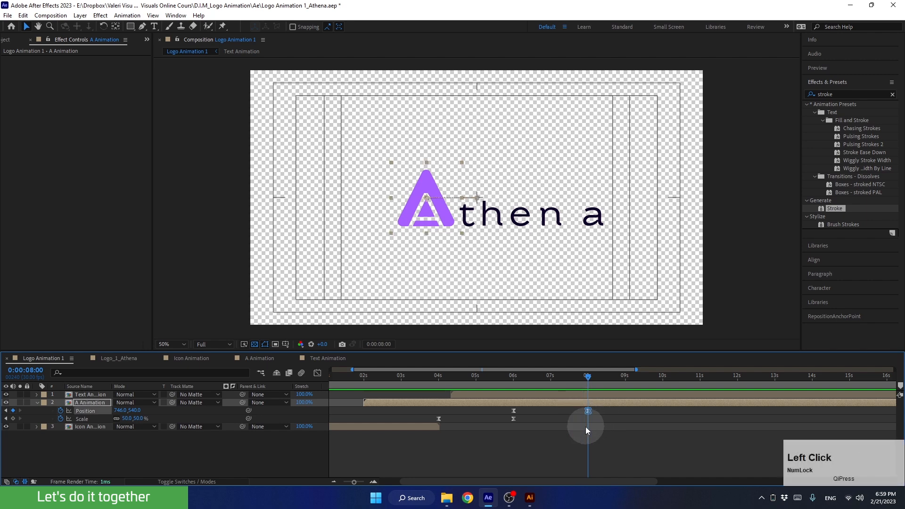
{"action": "key", "text": "shift+Left"}
{"action": "key", "text": "shift+Left"}
{"action": "key", "text": "shift+Left"}
{"action": "key", "text": "shift+Left"}
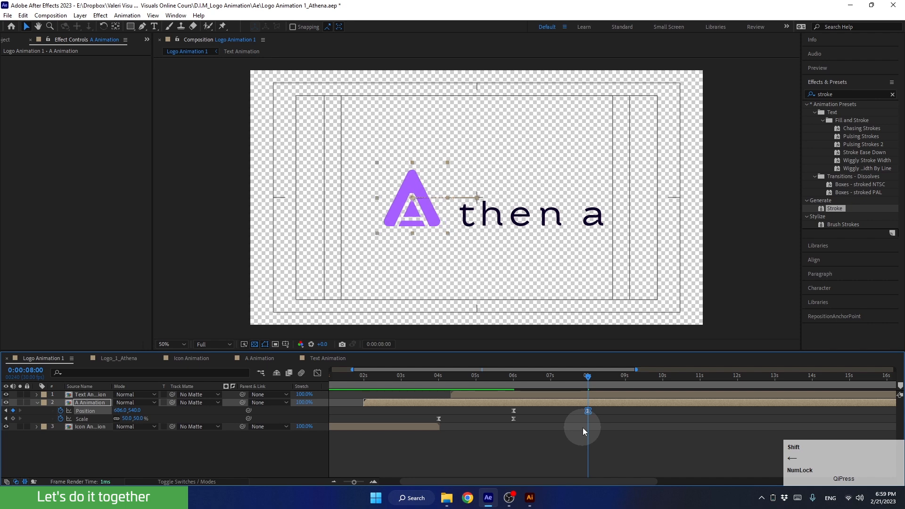
{"action": "key", "text": "shift+Right"}
{"action": "key", "text": "shift+Right"}
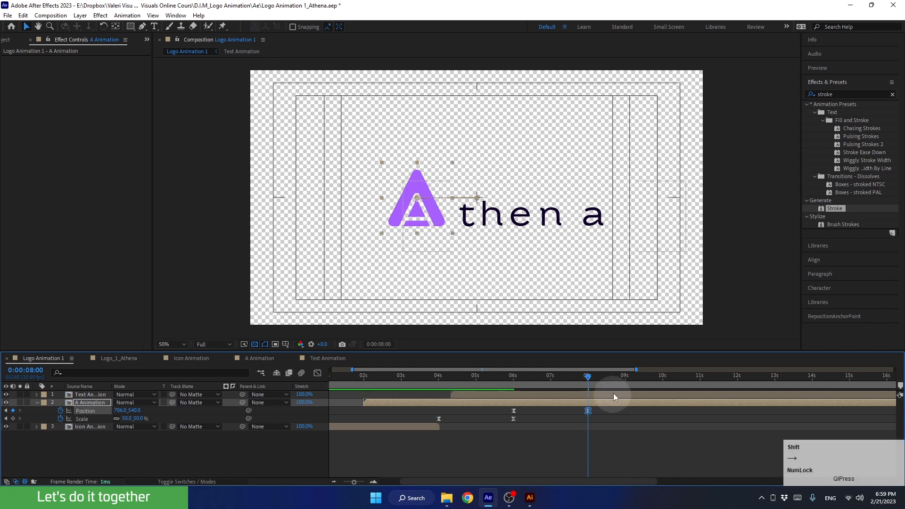
{"action": "left_click_drag", "start_coordinate": [591, 376], "coordinate": [653, 377]}
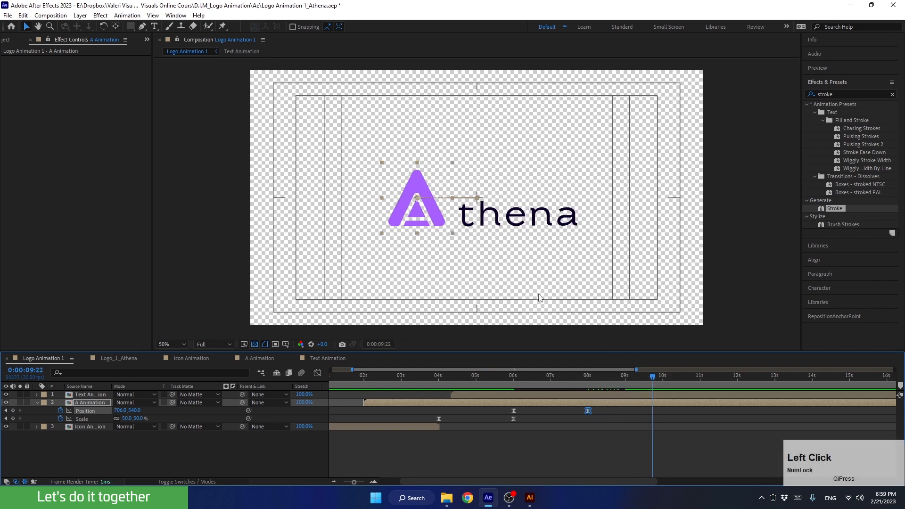
Nudge the thena text layer slightly left.
{"action": "left_click", "coordinate": [541, 218]}
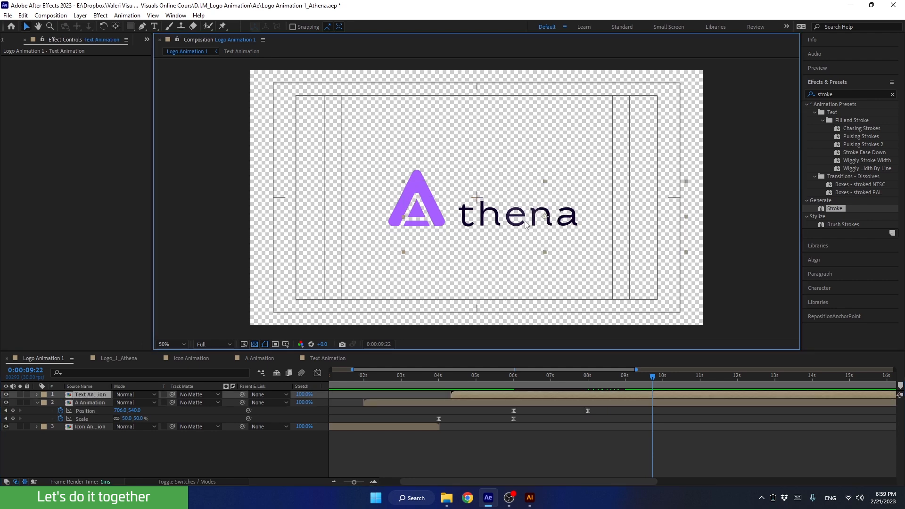
{"action": "key", "text": "shift+Left"}
{"action": "key", "text": "shift+Left"}
{"action": "key", "text": "shift+Left"}
{"action": "key", "text": "shift+Left"}
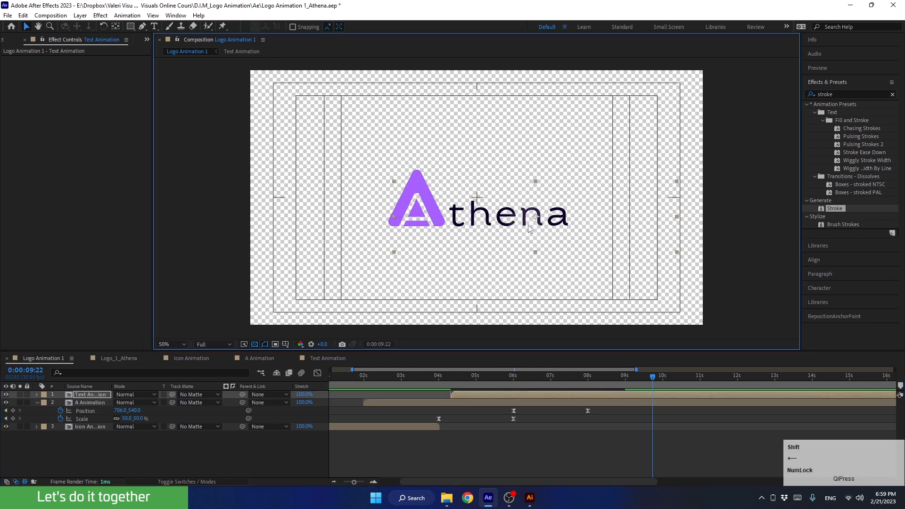
{"action": "left_click_drag", "start_coordinate": [652, 377], "coordinate": [587, 415]}
Nudge the A Animation layer right so its final position is 726,540.
{"action": "left_click", "coordinate": [579, 404]}
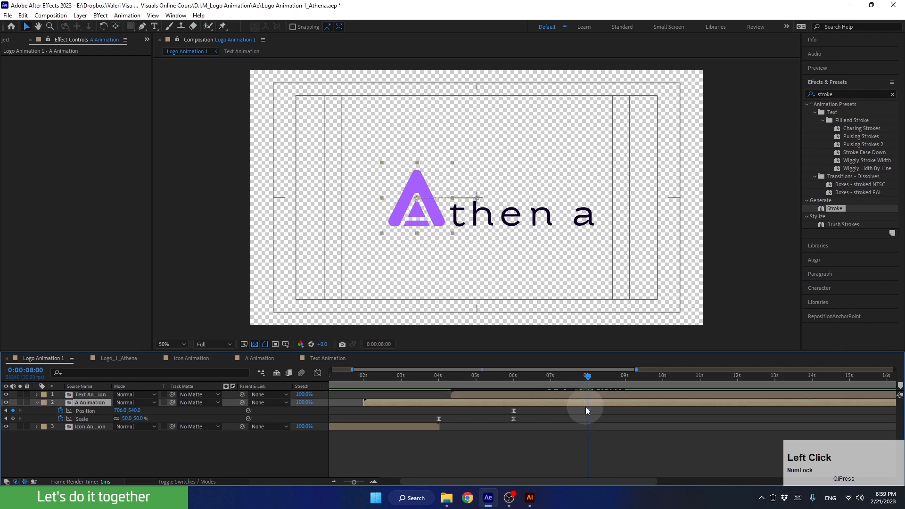
{"action": "left_click", "coordinate": [577, 415]}
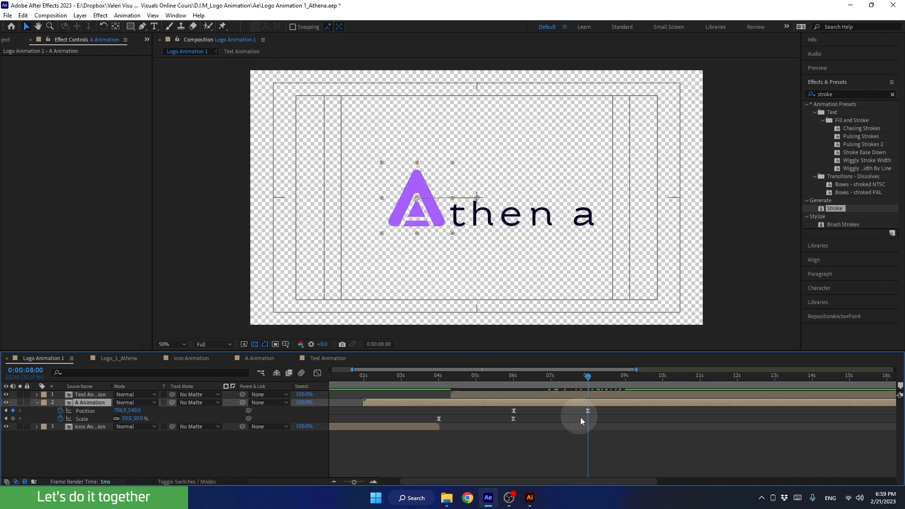
{"action": "left_click", "coordinate": [582, 407]}
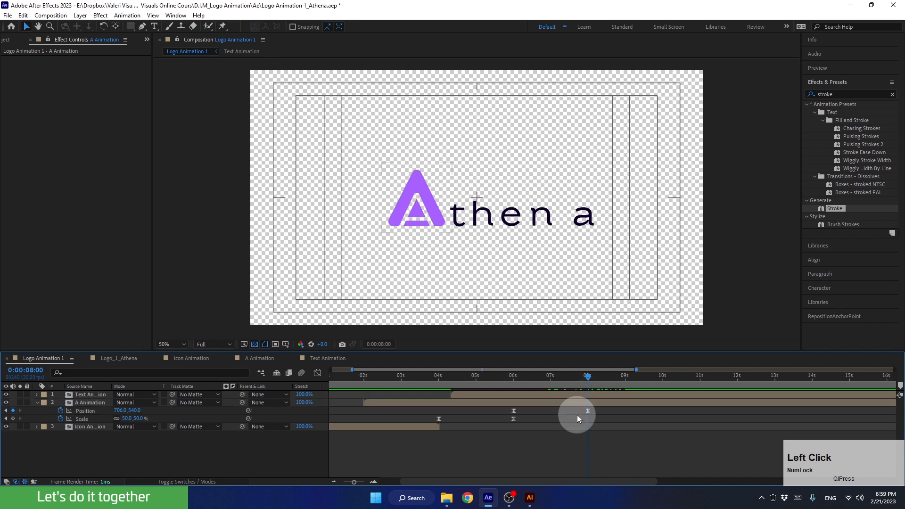
{"action": "left_click", "coordinate": [574, 404]}
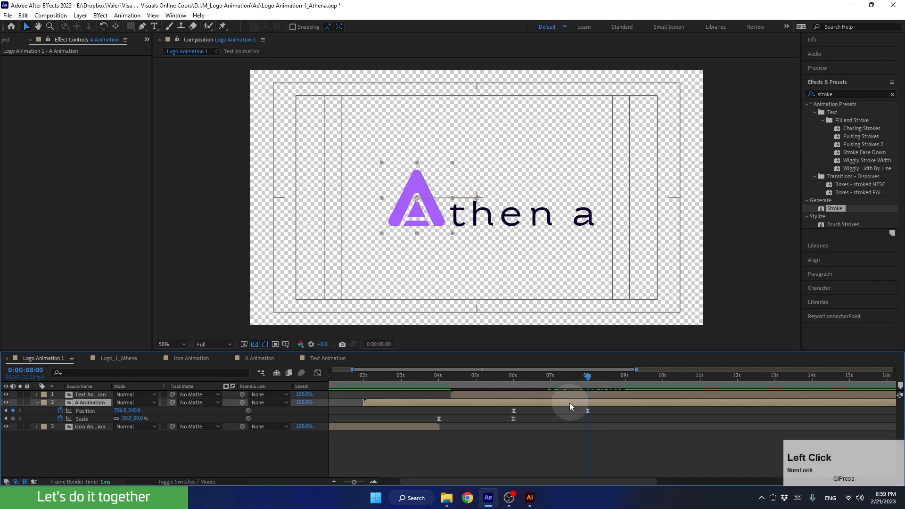
{"action": "key", "text": "shift+Right"}
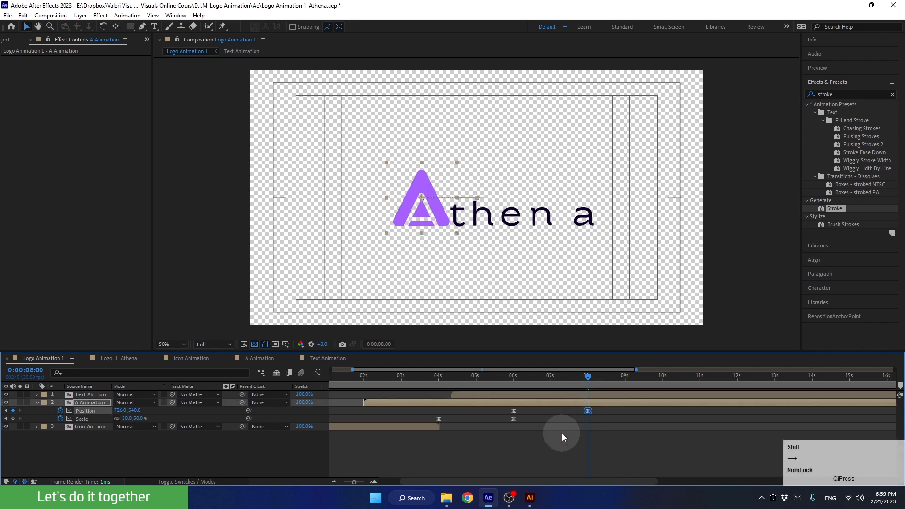
Preview the logo animation from about 6:19.
{"action": "left_click", "coordinate": [569, 397]}
{"action": "left_click_drag", "start_coordinate": [587, 378], "coordinate": [471, 395]}
{"action": "key", "text": "space"}
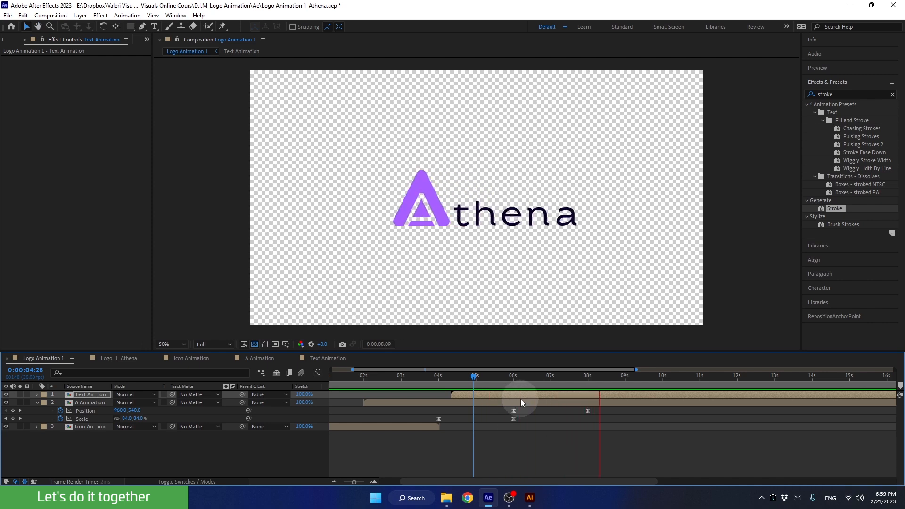
{"action": "key", "text": "space"}
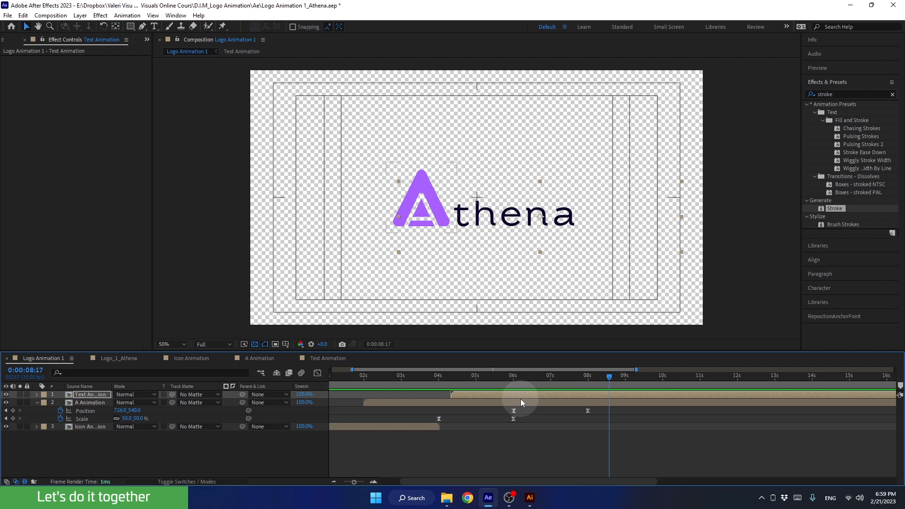
Scrub the text animation around 7 seconds and open the Text Animation precomposition.
{"action": "mouse_move", "coordinate": [582, 378]}
{"action": "left_mouse_down"}
{"action": "mouse_move", "coordinate": [546, 380]}
{"action": "mouse_move", "coordinate": [580, 374]}
{"action": "mouse_move", "coordinate": [553, 386]}
{"action": "mouse_move", "coordinate": [567, 380]}
{"action": "left_mouse_up"}
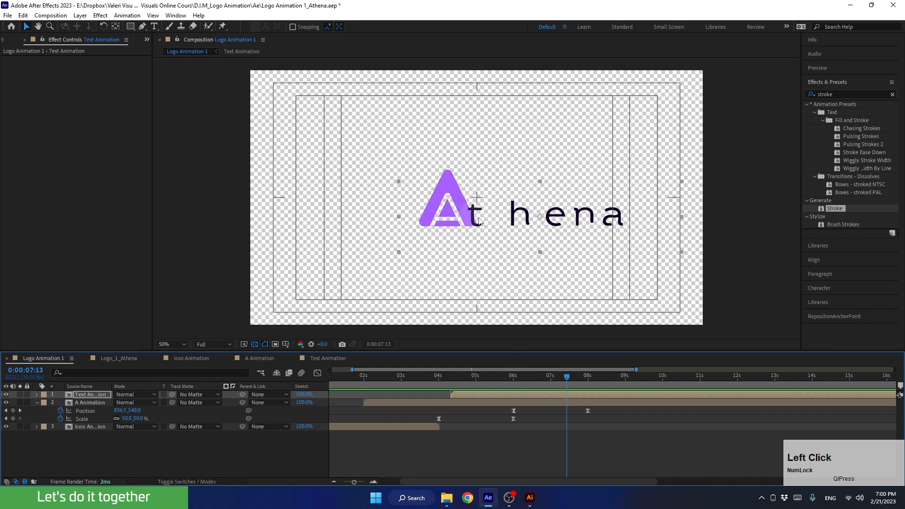
{"action": "left_click", "coordinate": [546, 379]}
{"action": "left_click_drag", "start_coordinate": [546, 381], "coordinate": [567, 383]}
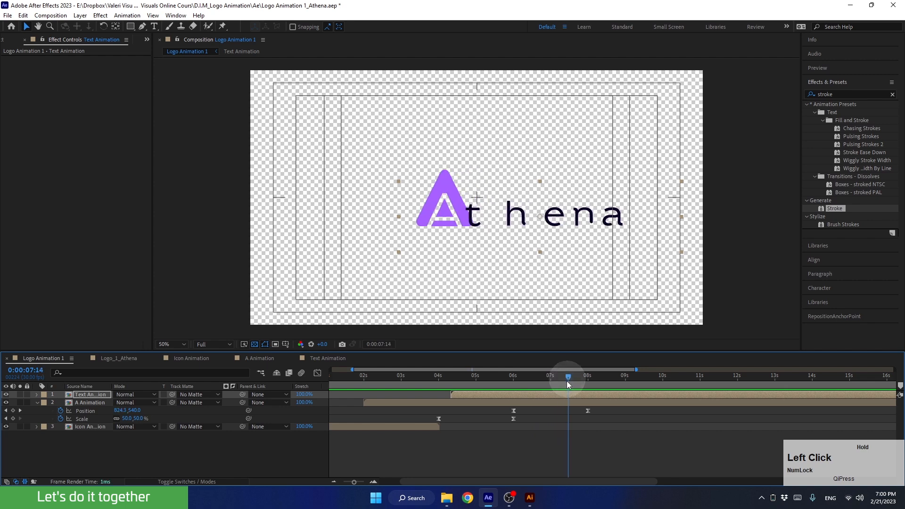
{"action": "double_click", "coordinate": [546, 395]}
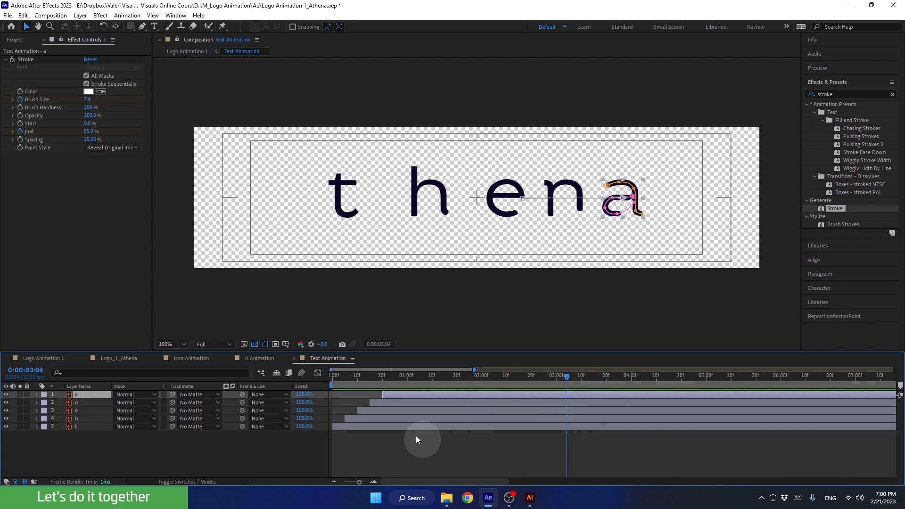
Reveal the five letter layers' Position keyframes and select their final keyframes.
{"action": "left_click", "coordinate": [403, 428], "text": "shift"}
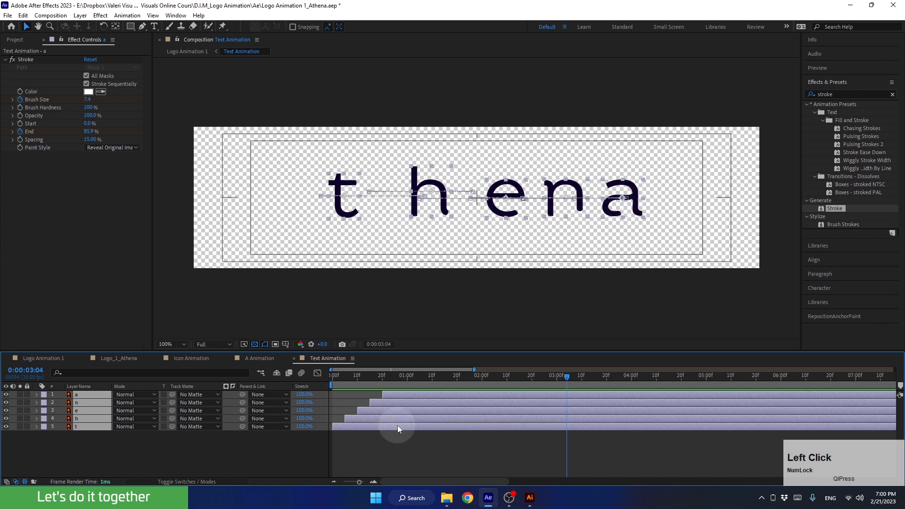
{"action": "key", "text": "p"}
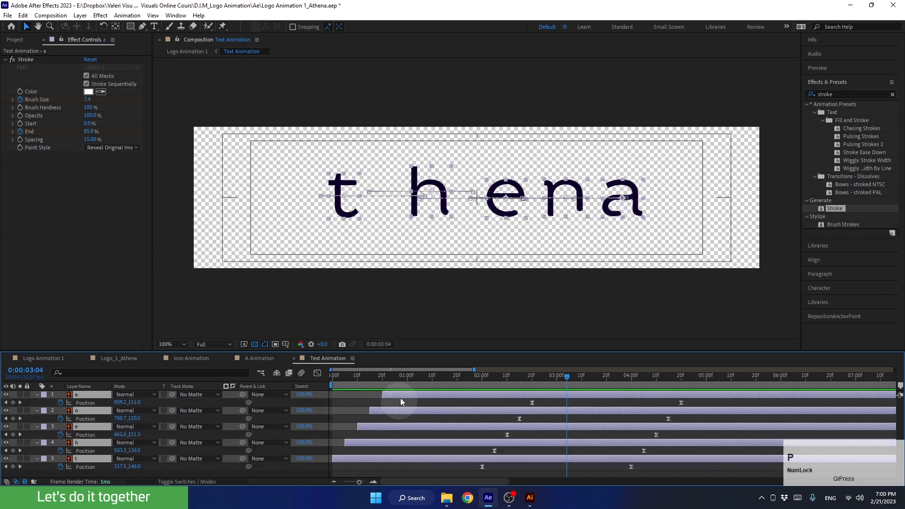
{"action": "left_click_drag", "start_coordinate": [532, 375], "coordinate": [621, 423]}
{"action": "left_click_drag", "start_coordinate": [473, 460], "coordinate": [643, 482]}
{"action": "left_click", "coordinate": [482, 377]}
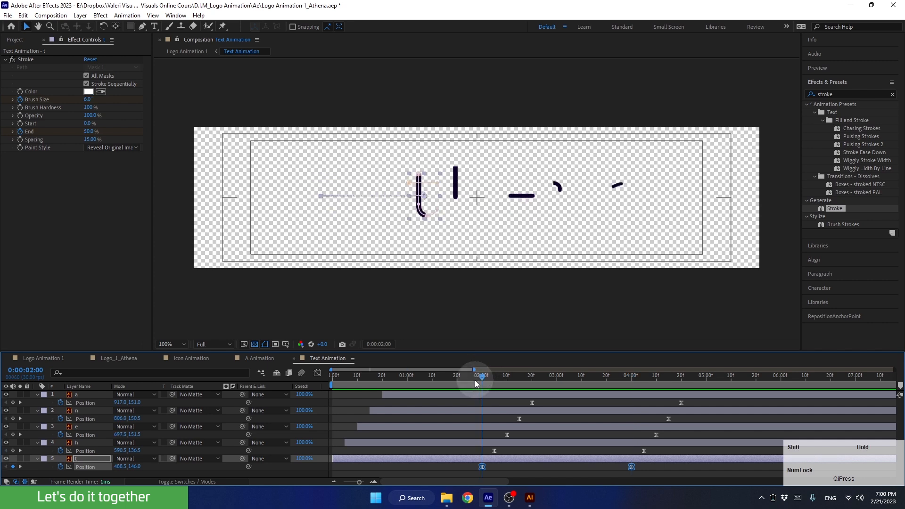
{"action": "left_click_drag", "start_coordinate": [481, 378], "coordinate": [632, 381]}
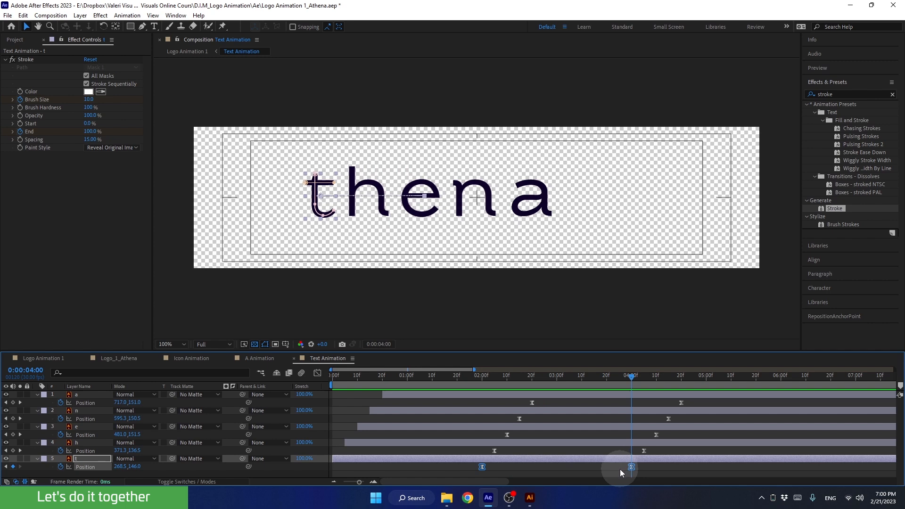
{"action": "left_click_drag", "start_coordinate": [619, 470], "coordinate": [695, 400]}
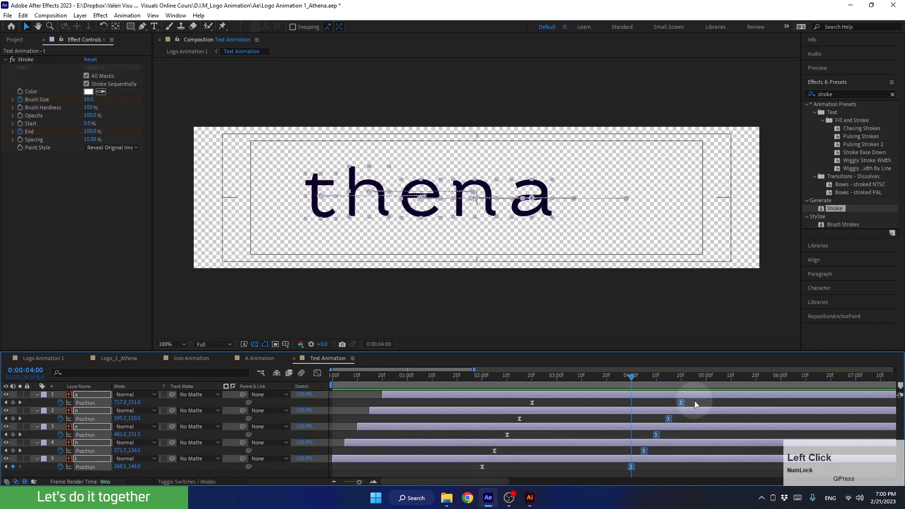
{"action": "mouse_move", "coordinate": [633, 386]}
{"action": "left_mouse_down"}
{"action": "mouse_move", "coordinate": [626, 377]}
{"action": "mouse_move", "coordinate": [481, 420]}
{"action": "mouse_move", "coordinate": [707, 414]}
{"action": "mouse_move", "coordinate": [631, 427]}
{"action": "left_mouse_up"}
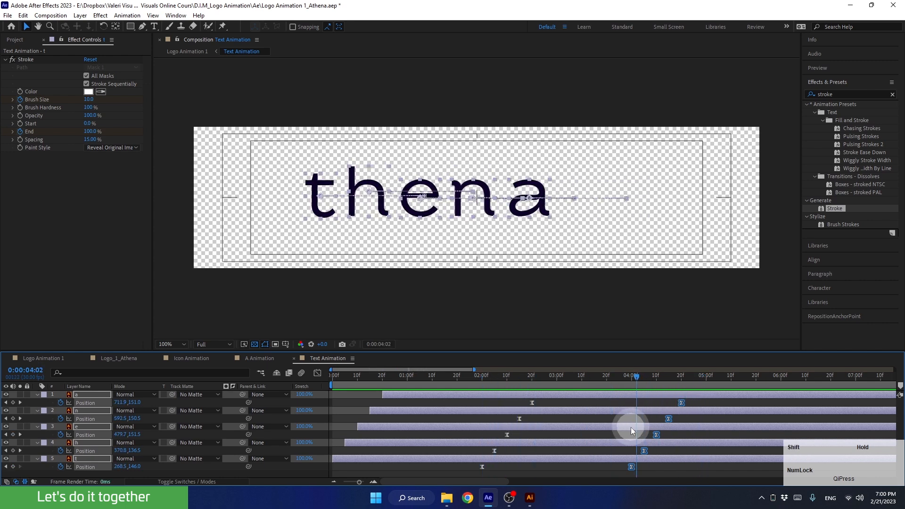
Shift the letters' final Position keyframes later to 0:00:05:00.
{"action": "left_click_drag", "start_coordinate": [632, 378], "coordinate": [706, 396]}
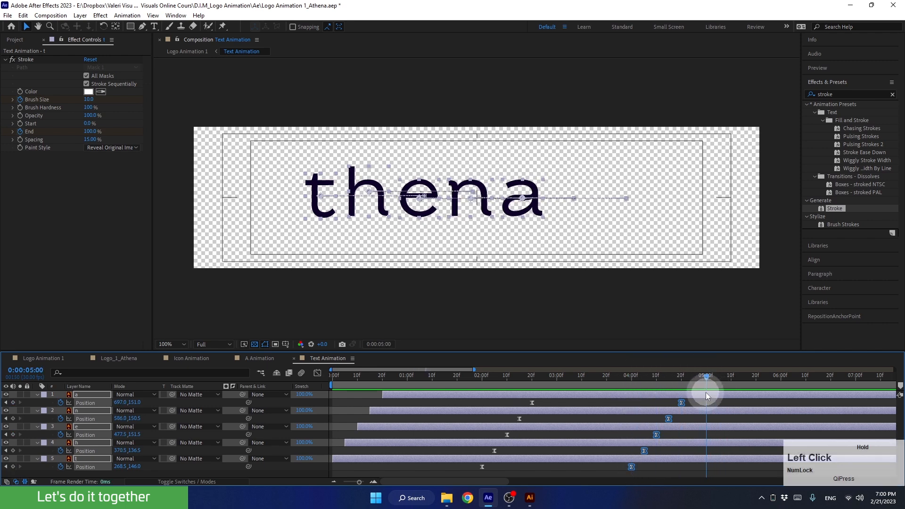
{"action": "left_click_drag", "start_coordinate": [633, 467], "coordinate": [708, 467]}
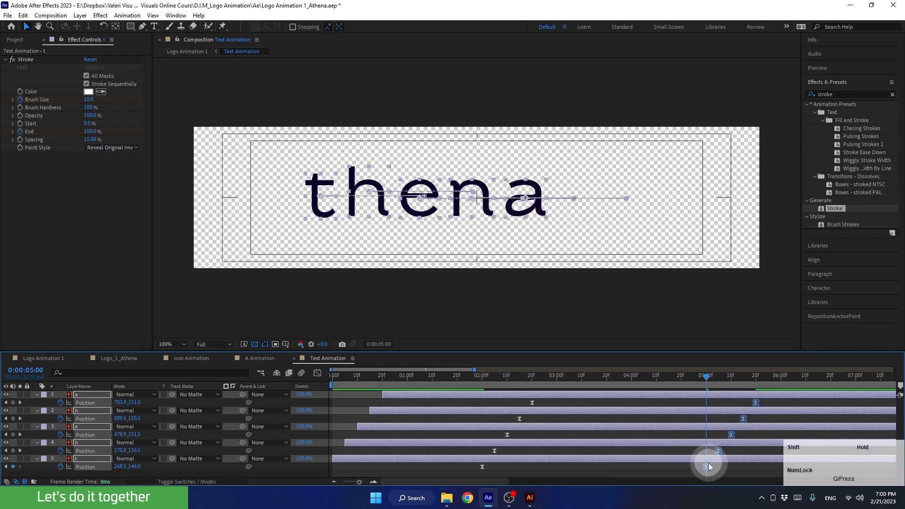
{"action": "left_click", "coordinate": [755, 403]}
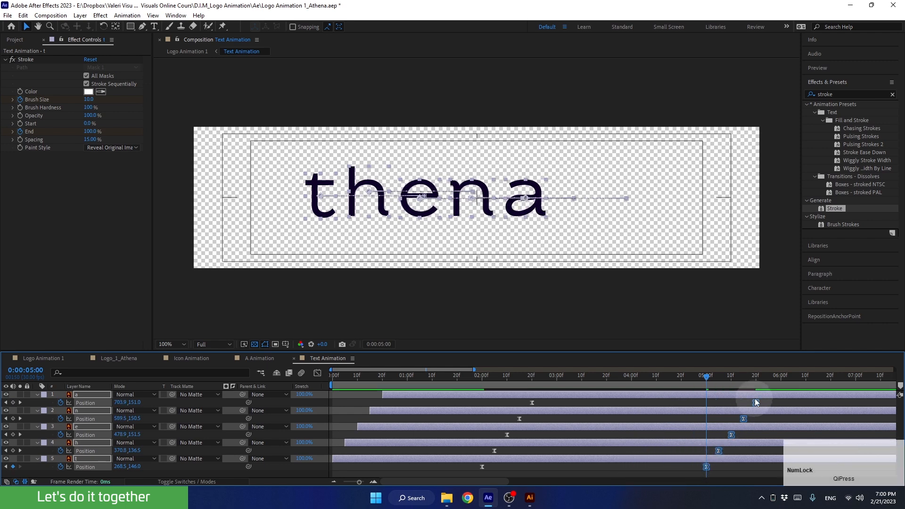
{"action": "mouse_move", "coordinate": [677, 378]}
{"action": "left_mouse_down"}
{"action": "mouse_move", "coordinate": [495, 423]}
{"action": "mouse_move", "coordinate": [448, 452]}
{"action": "left_mouse_up"}
Return to Logo Animation 1 and preview the logo animation.
{"action": "left_click", "coordinate": [43, 358]}
{"action": "left_click_drag", "start_coordinate": [514, 373], "coordinate": [475, 400]}
{"action": "key", "text": "space"}
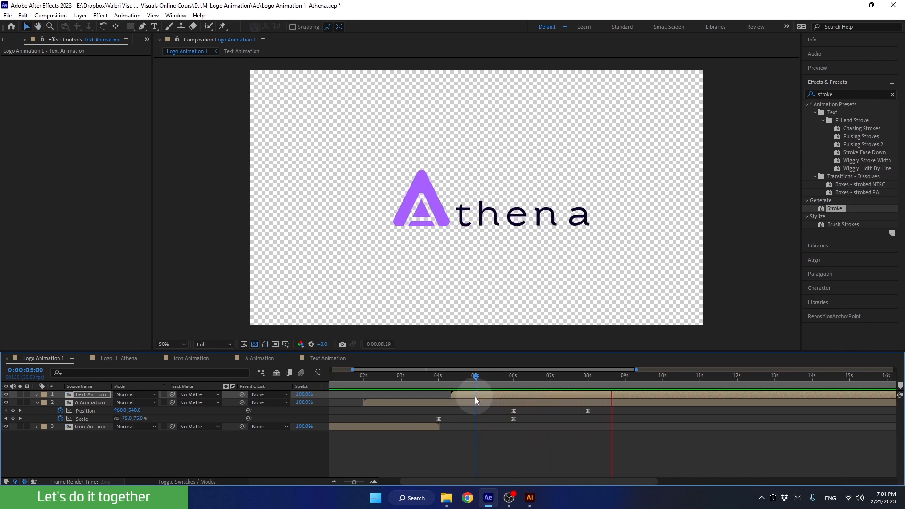
{"action": "key", "text": "space"}
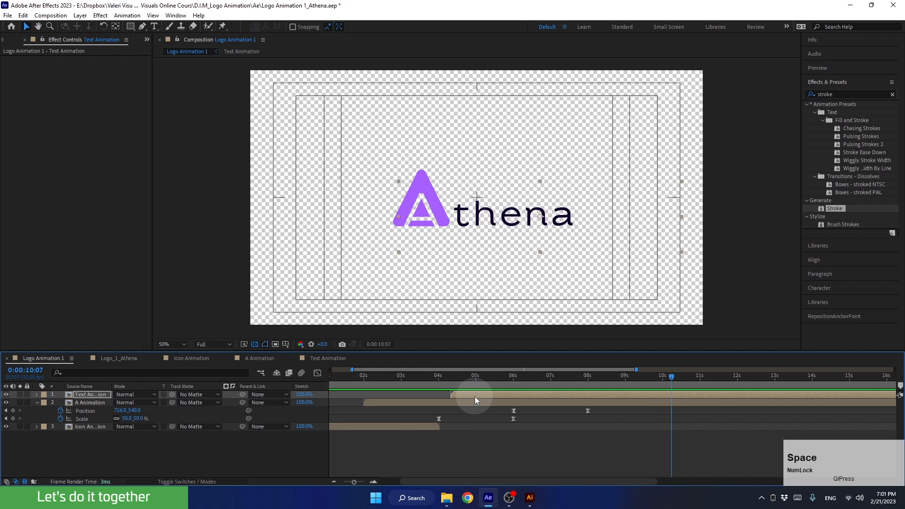
{"action": "mouse_move", "coordinate": [519, 379]}
{"action": "left_mouse_down"}
{"action": "mouse_move", "coordinate": [503, 380]}
{"action": "mouse_move", "coordinate": [556, 380]}
{"action": "mouse_move", "coordinate": [528, 397]}
{"action": "mouse_move", "coordinate": [495, 380]}
{"action": "mouse_move", "coordinate": [596, 382]}
{"action": "mouse_move", "coordinate": [516, 395]}
{"action": "left_mouse_up"}
{"action": "key", "text": "space"}
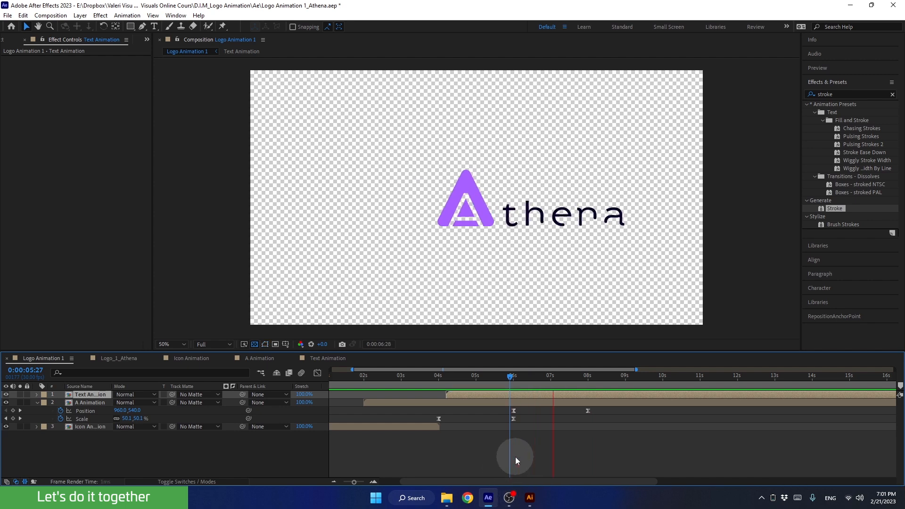
{"action": "left_click_drag", "start_coordinate": [524, 380], "coordinate": [482, 383]}
{"action": "key", "text": "space"}
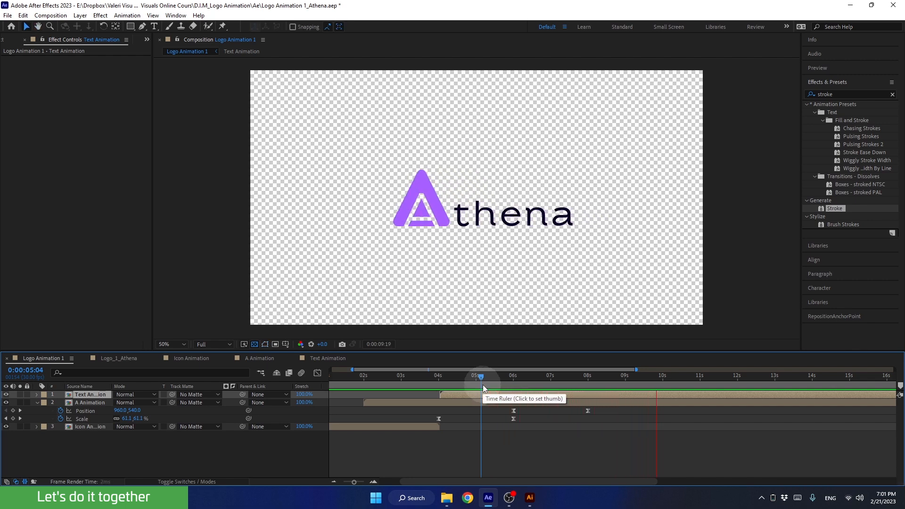
{"action": "left_click_drag", "start_coordinate": [472, 378], "coordinate": [300, 414]}
{"action": "key", "text": "space"}
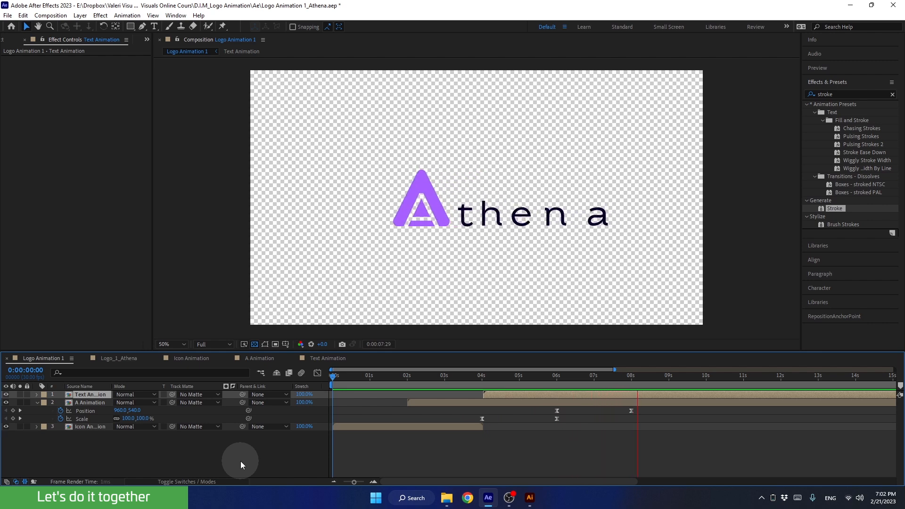
Preview the logo animation from about 3 to 5 seconds.
{"action": "key", "text": "space"}
{"action": "left_click_drag", "start_coordinate": [439, 377], "coordinate": [465, 388]}
{"action": "key", "text": "space"}
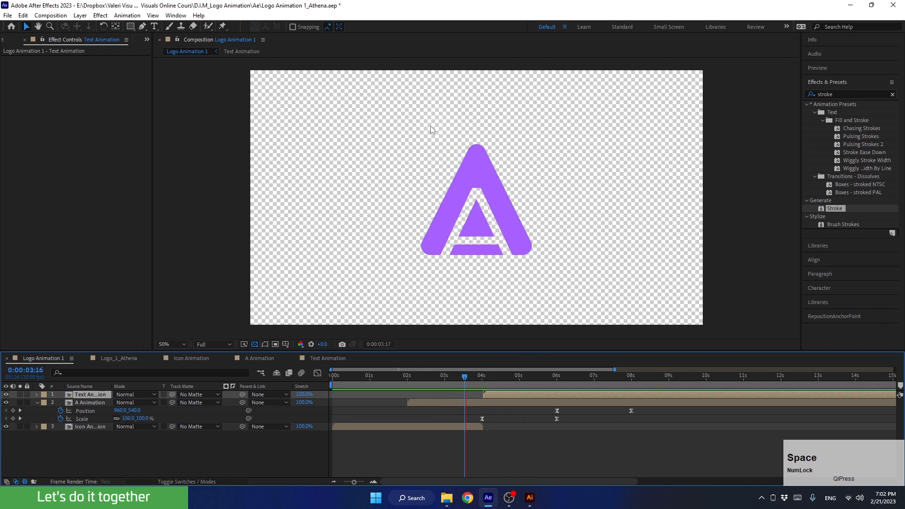
{"action": "key", "text": "space"}
Shift the A icon's Position and Scale keyframes earlier to about 3.5 seconds and preview.
{"action": "left_click", "coordinate": [462, 415]}
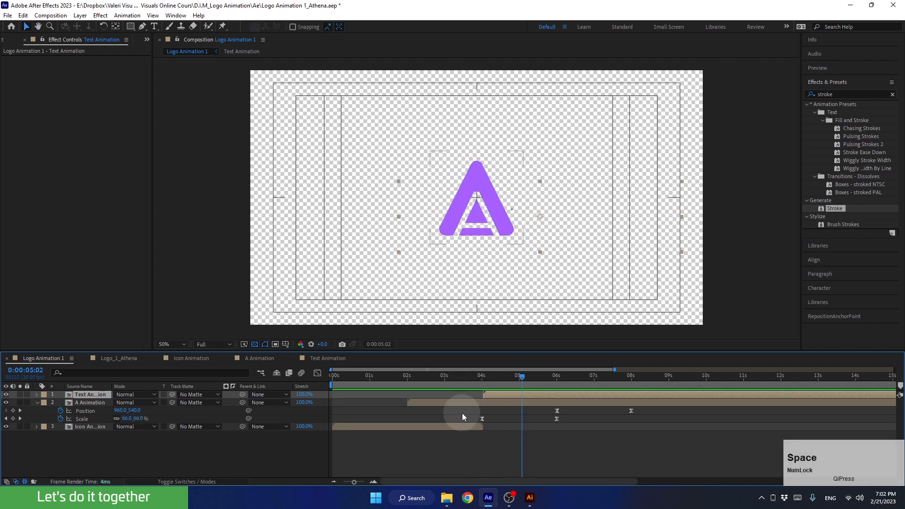
{"action": "left_click_drag", "start_coordinate": [464, 407], "coordinate": [637, 428]}
{"action": "left_click_drag", "start_coordinate": [485, 377], "coordinate": [464, 377]}
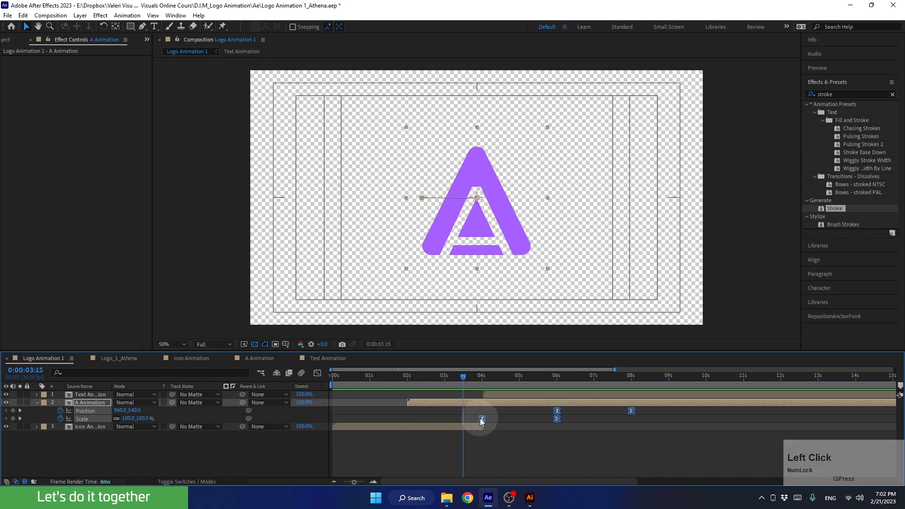
{"action": "left_click_drag", "start_coordinate": [481, 419], "coordinate": [468, 420]}
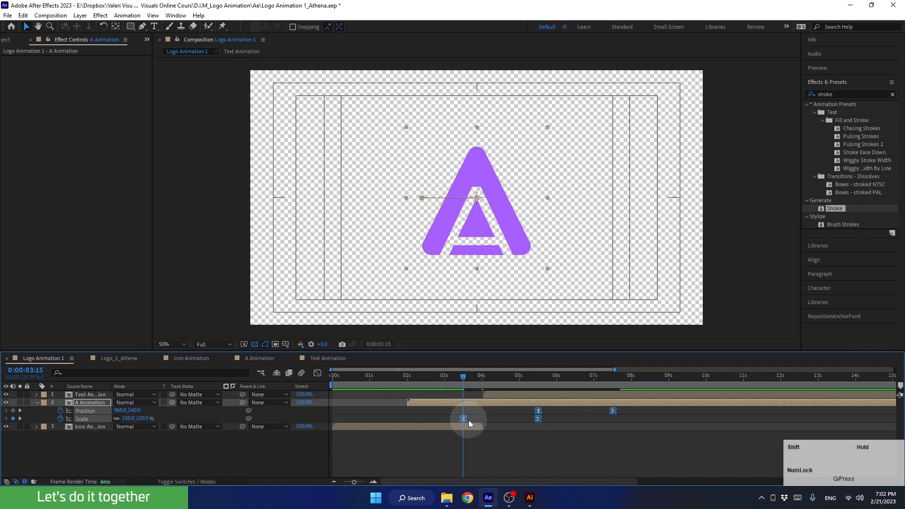
{"action": "left_click_drag", "start_coordinate": [463, 377], "coordinate": [431, 396]}
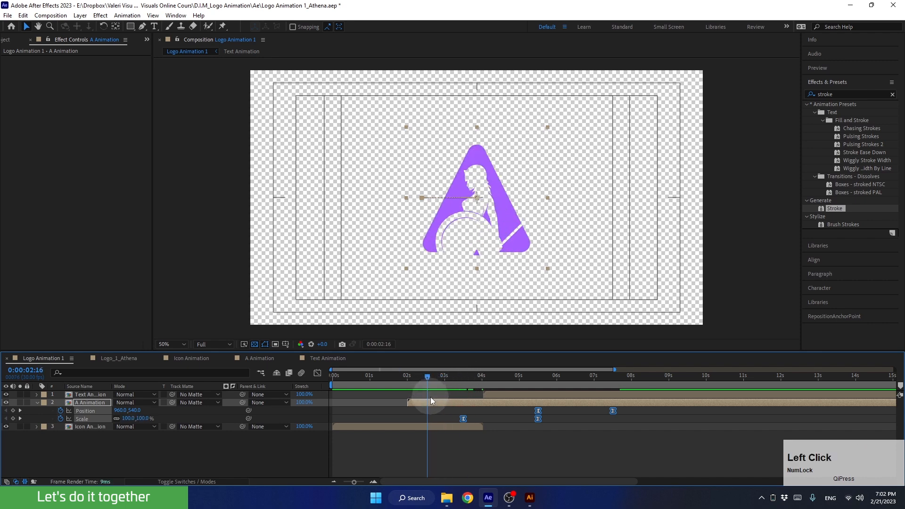
{"action": "key", "text": "space"}
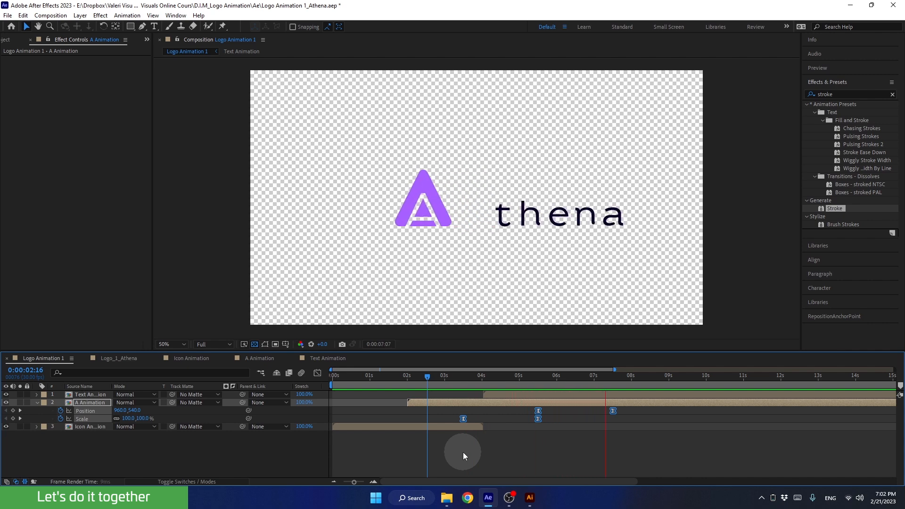
{"action": "key", "text": "space"}
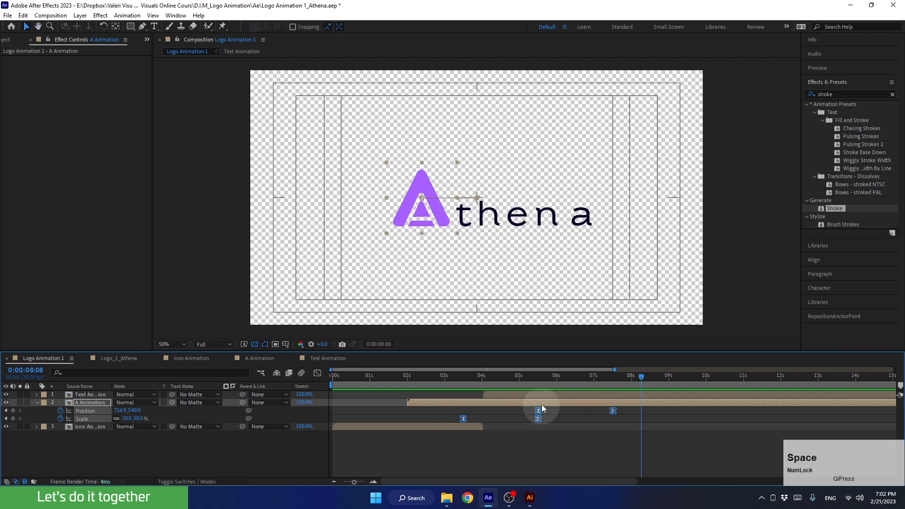
Drag the Text Animation layer to start around 3.5 seconds and preview the timing.
{"action": "left_click_drag", "start_coordinate": [510, 375], "coordinate": [508, 401]}
{"action": "left_click_drag", "start_coordinate": [561, 414], "coordinate": [602, 407]}
{"action": "left_click", "coordinate": [569, 396]}
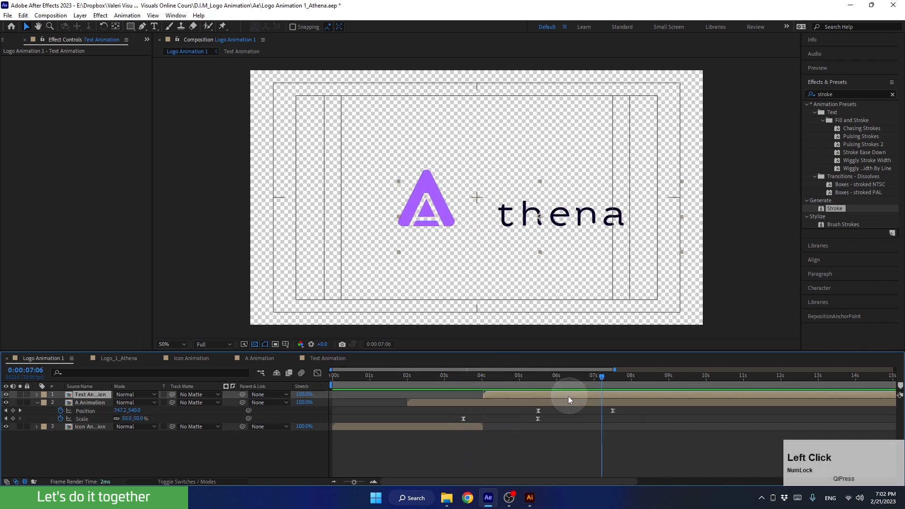
{"action": "left_click_drag", "start_coordinate": [498, 394], "coordinate": [428, 384]}
{"action": "key", "text": "space"}
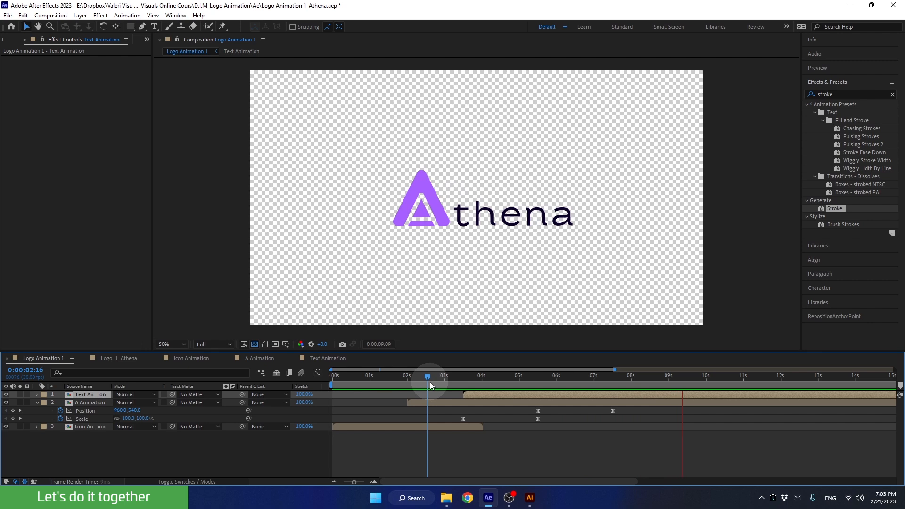
Collapse the A Animation layer's properties and return to the start of the timeline.
{"action": "key", "text": "space"}
{"action": "left_click", "coordinate": [42, 419]}
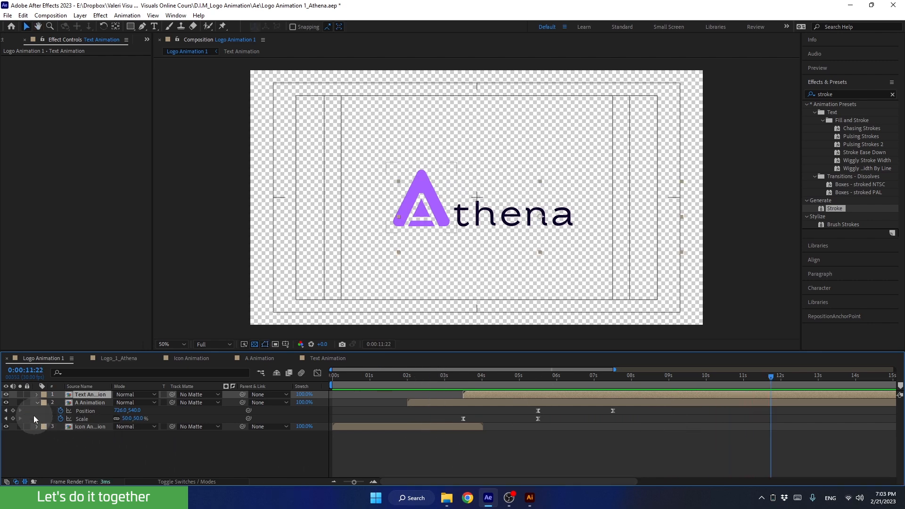
{"action": "left_click", "coordinate": [36, 403]}
{"action": "left_click", "coordinate": [705, 426]}
{"action": "left_click_drag", "start_coordinate": [742, 381], "coordinate": [133, 442]}
Select all three logo layers and precompose them as 'Main Animation'.
{"action": "left_click_drag", "start_coordinate": [81, 427], "coordinate": [77, 389]}
{"action": "key", "text": "ctrl+shift+c"}
{"action": "key", "text": "ctrl+shift+c"}
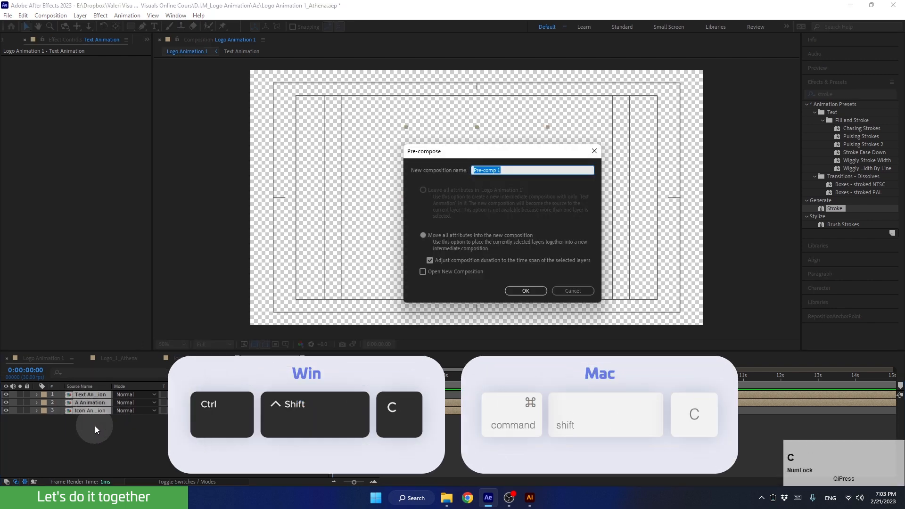
{"action": "type", "text": "Main "}
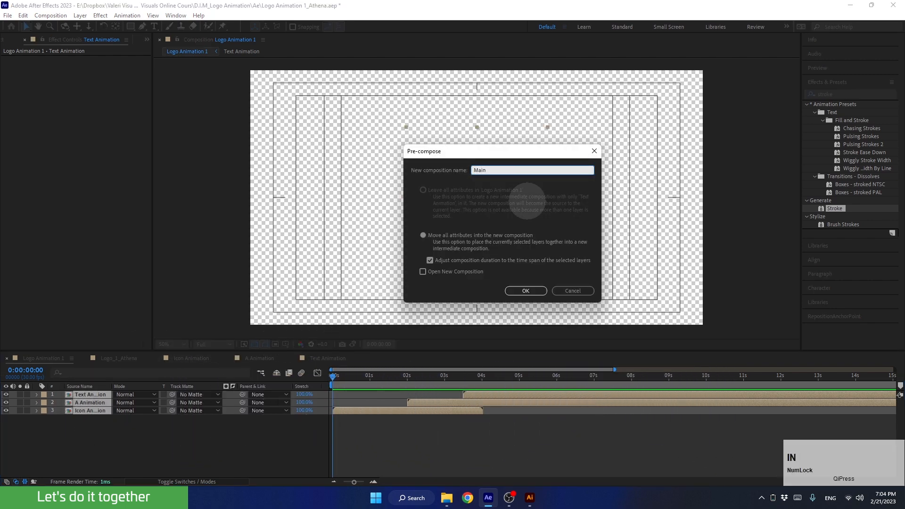
{"action": "type", "text": "Animation"}
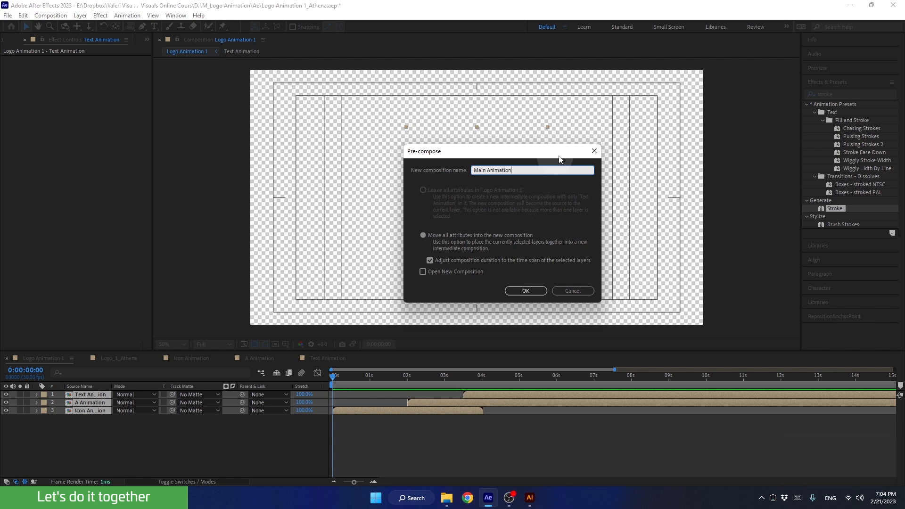
{"action": "left_click", "coordinate": [518, 291]}
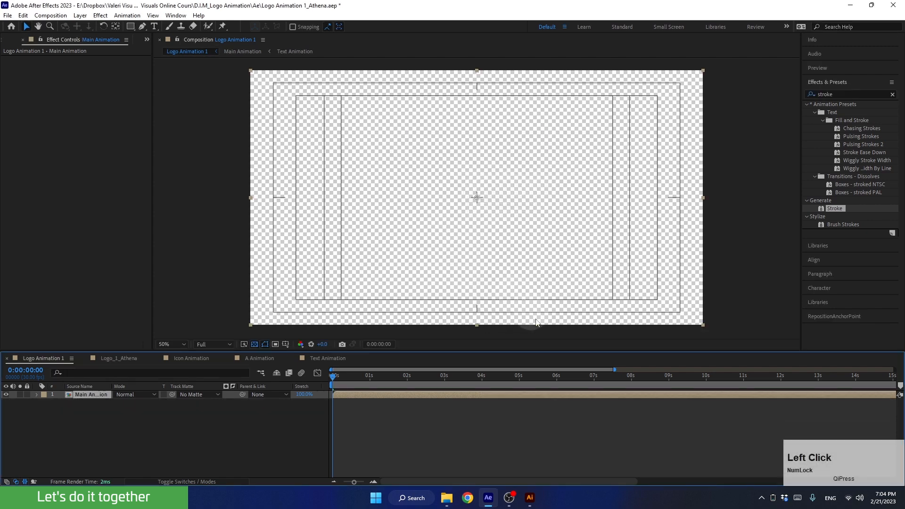
Open the Project panel, expand Logo_1_Athena Layers, and select Bg/Logo_1_Athena.ai to preview its colour.
{"action": "left_click_drag", "start_coordinate": [350, 375], "coordinate": [313, 378]}
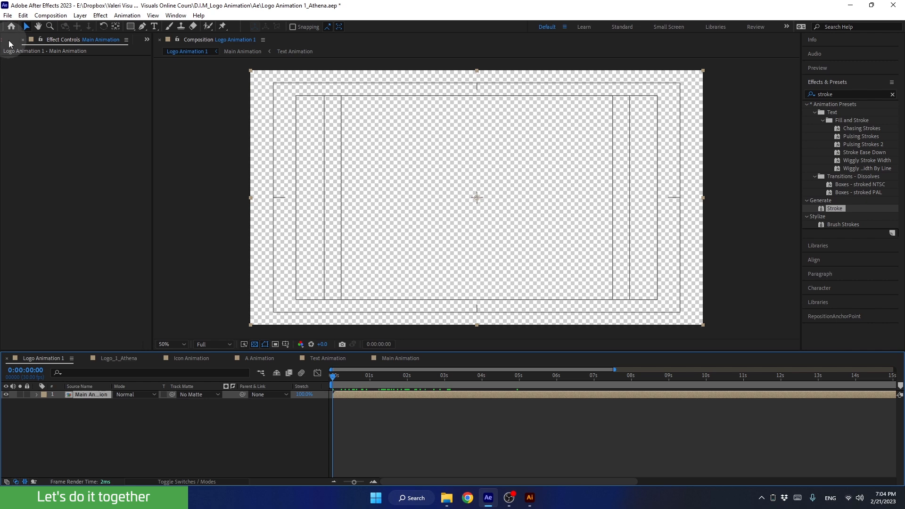
{"action": "left_click", "coordinate": [147, 39]}
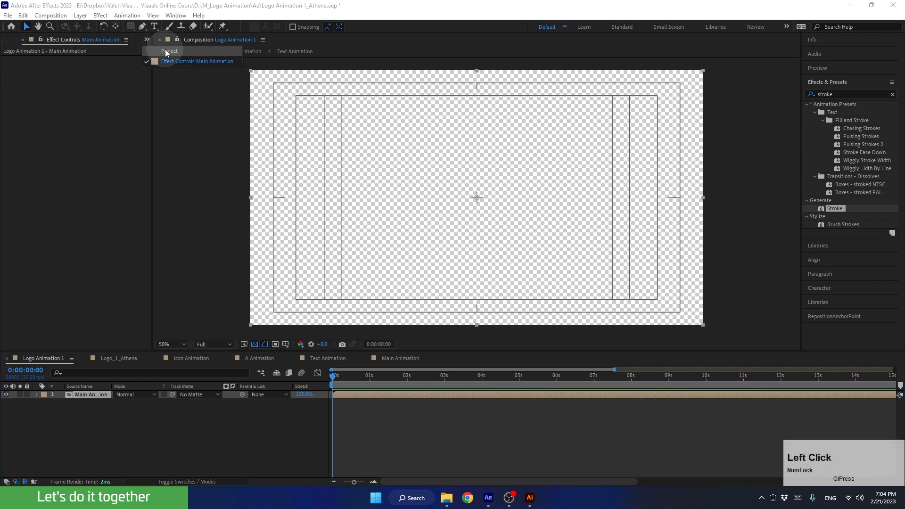
{"action": "left_click", "coordinate": [165, 51]}
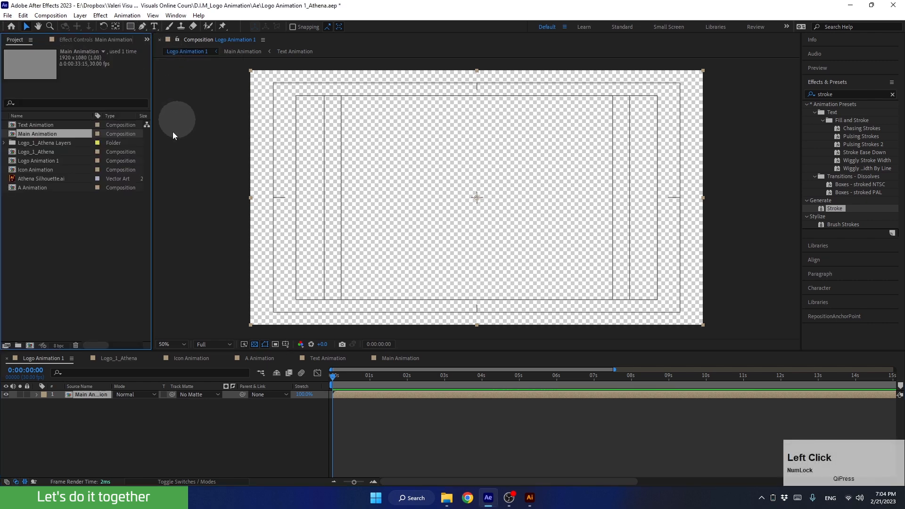
{"action": "left_click", "coordinate": [6, 143]}
{"action": "left_click", "coordinate": [44, 145]}
{"action": "left_click", "coordinate": [44, 150]}
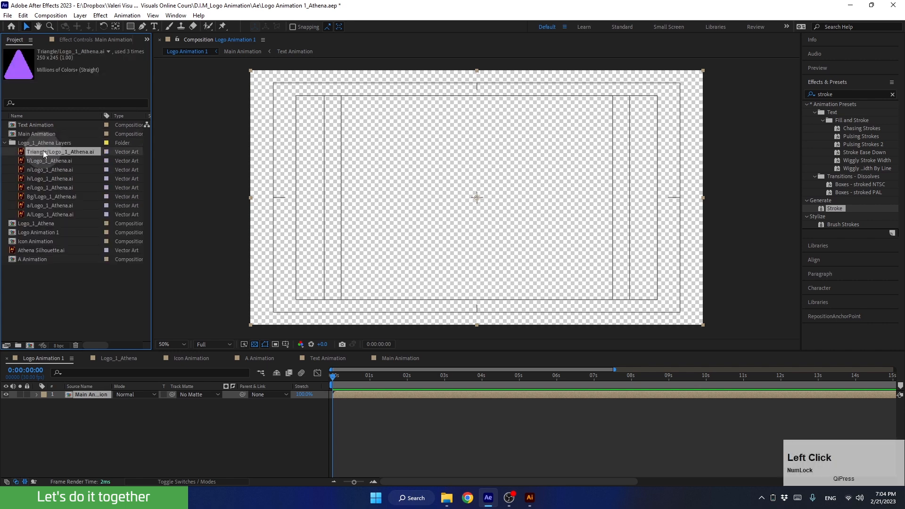
{"action": "left_click", "coordinate": [39, 195]}
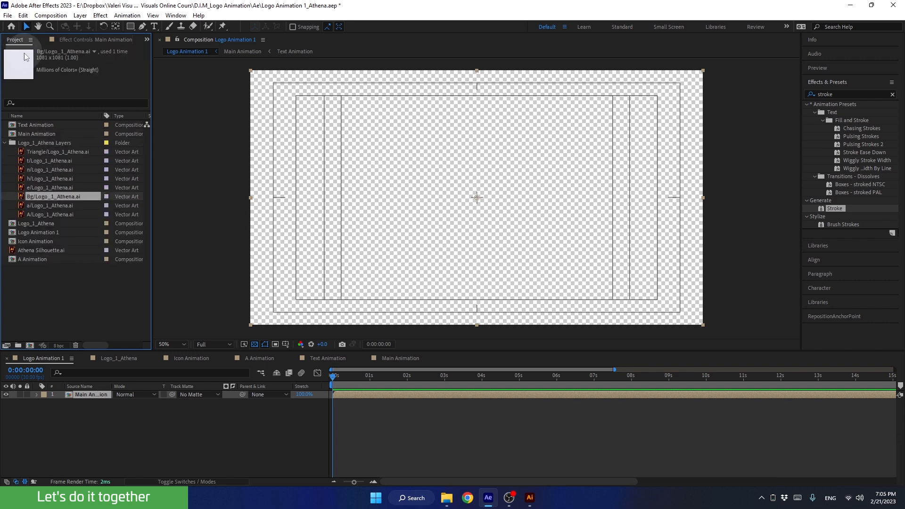
{"action": "left_click", "coordinate": [125, 424]}
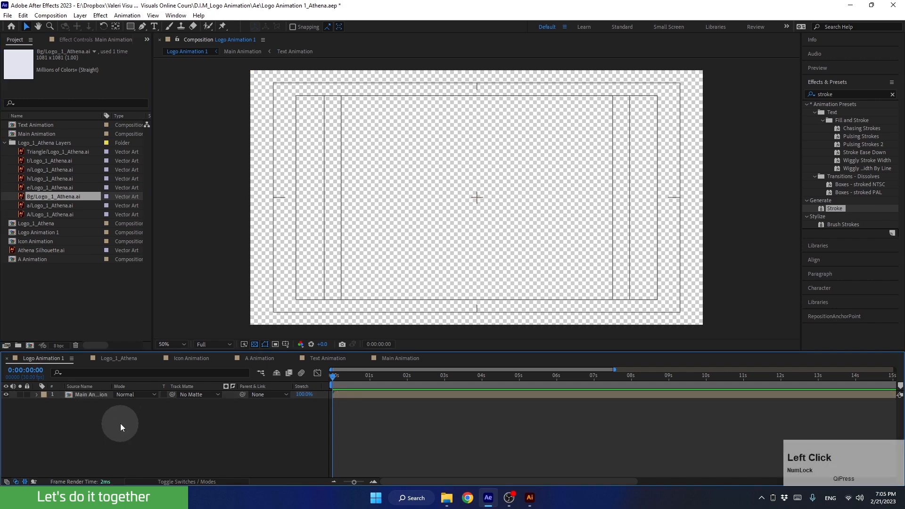
Add a comp-size solid named Bg, eyedropping the pale background colour from the Bg artwork.
{"action": "right_click", "coordinate": [148, 428]}
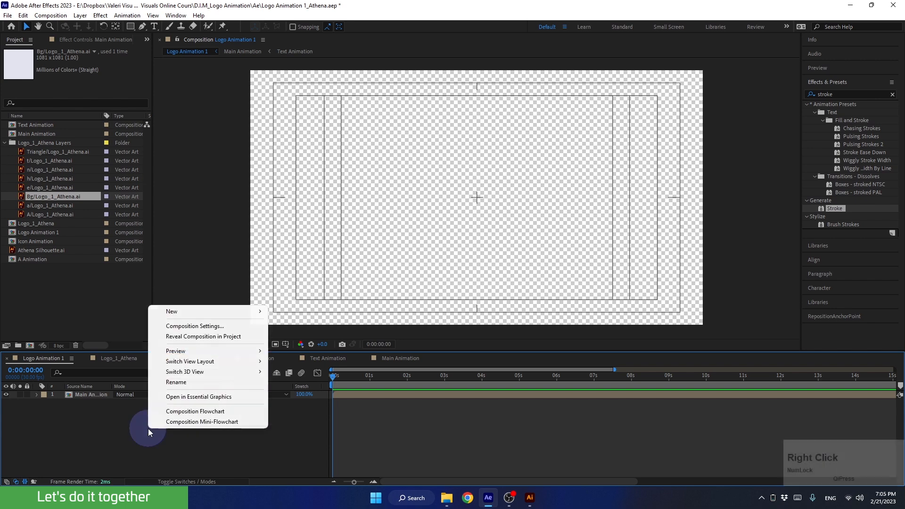
{"action": "mouse_move", "coordinate": [212, 311]}
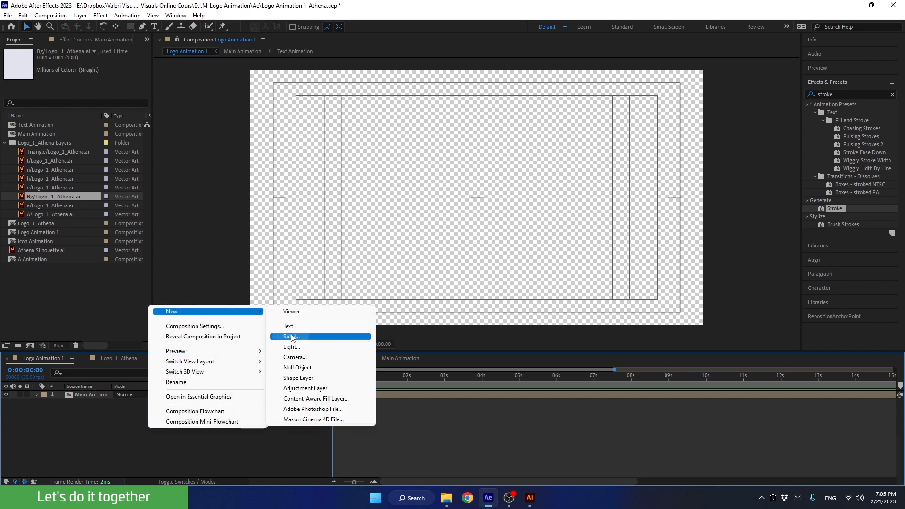
{"action": "left_click", "coordinate": [291, 336]}
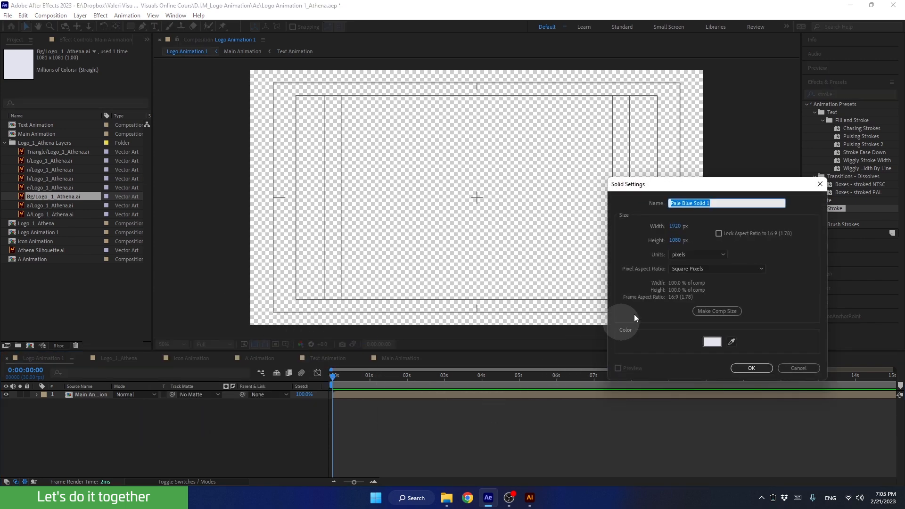
{"action": "left_click", "coordinate": [731, 342]}
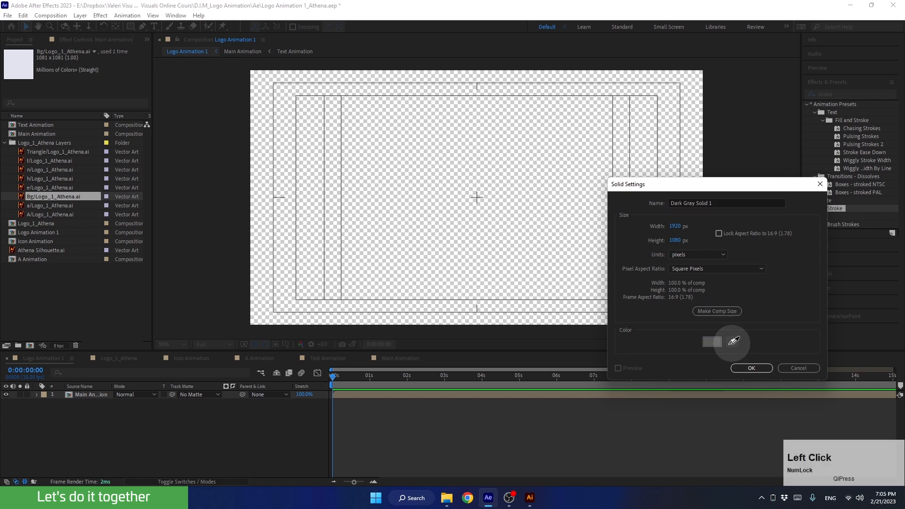
{"action": "left_click", "coordinate": [24, 61]}
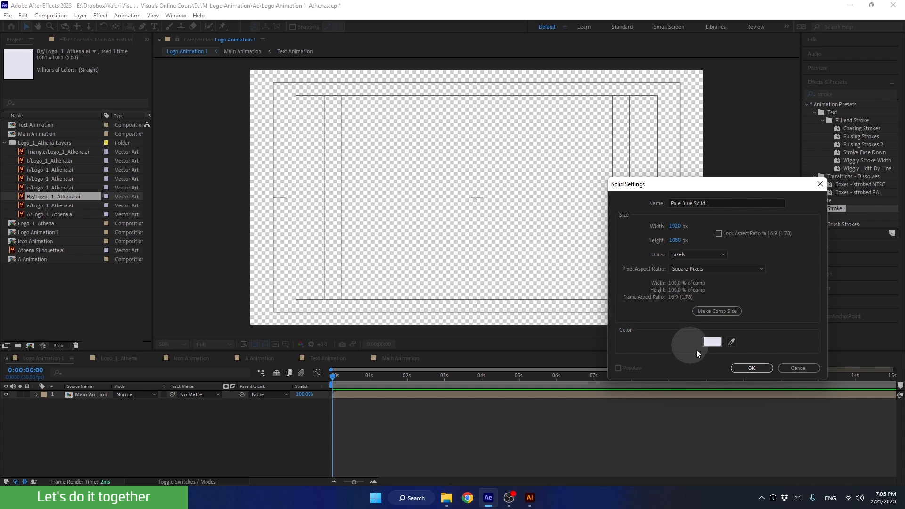
{"action": "left_click", "coordinate": [688, 203]}
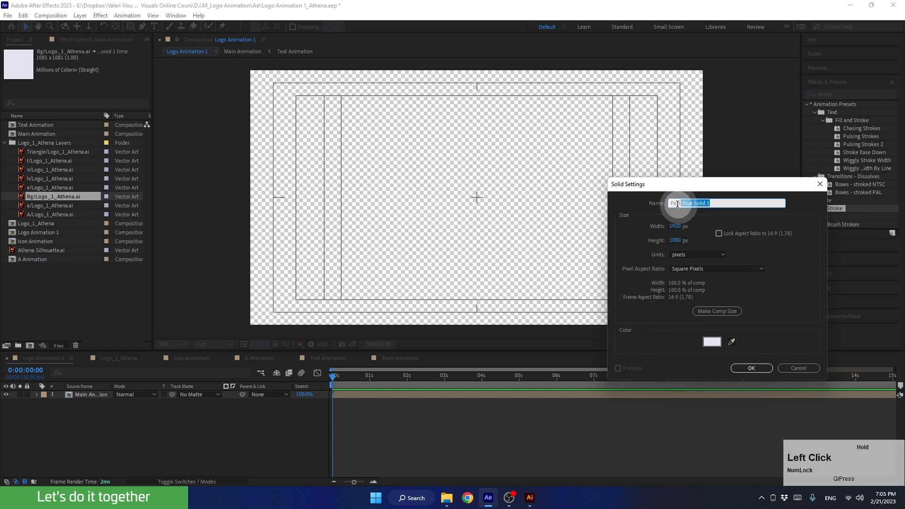
{"action": "type", "text": "Bg"}
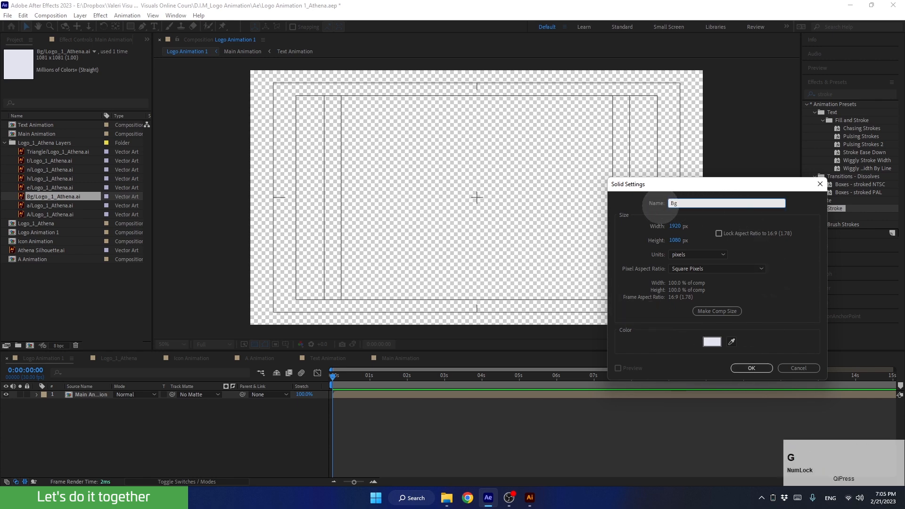
{"action": "left_click", "coordinate": [720, 311]}
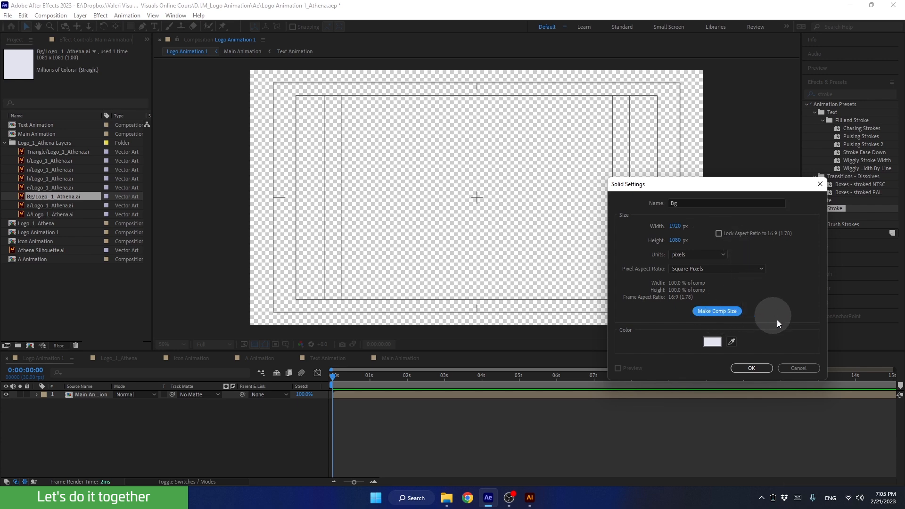
{"action": "left_click", "coordinate": [751, 368]}
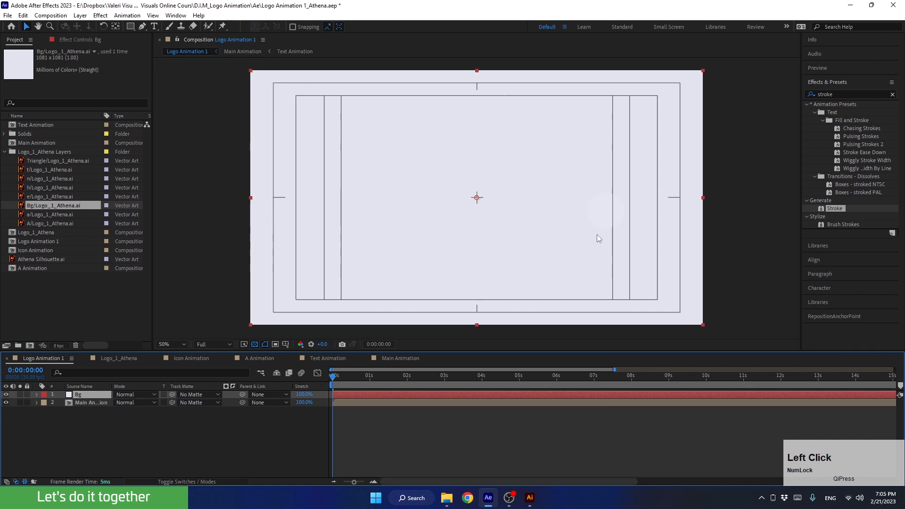
Drag the Bg solid below Main Animation and scrub forward to see the purple logo.
{"action": "left_click_drag", "start_coordinate": [93, 394], "coordinate": [92, 406]}
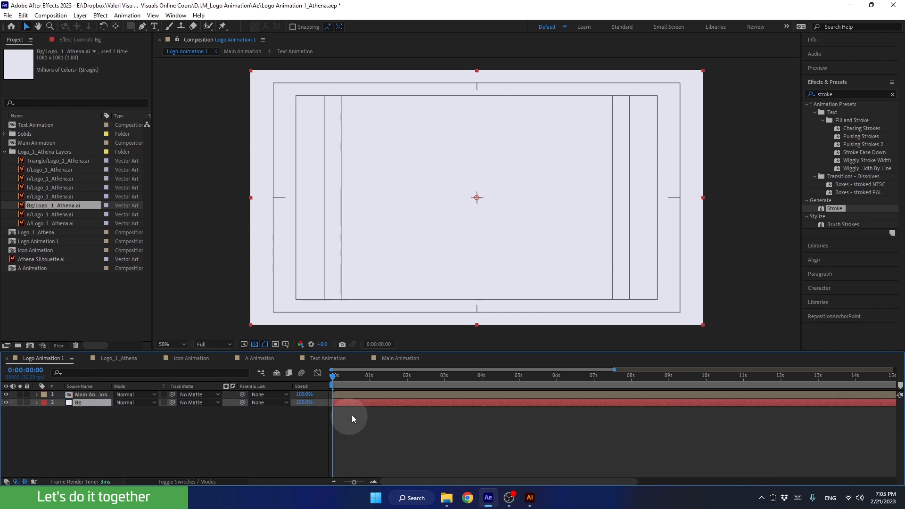
{"action": "left_click_drag", "start_coordinate": [343, 381], "coordinate": [678, 399]}
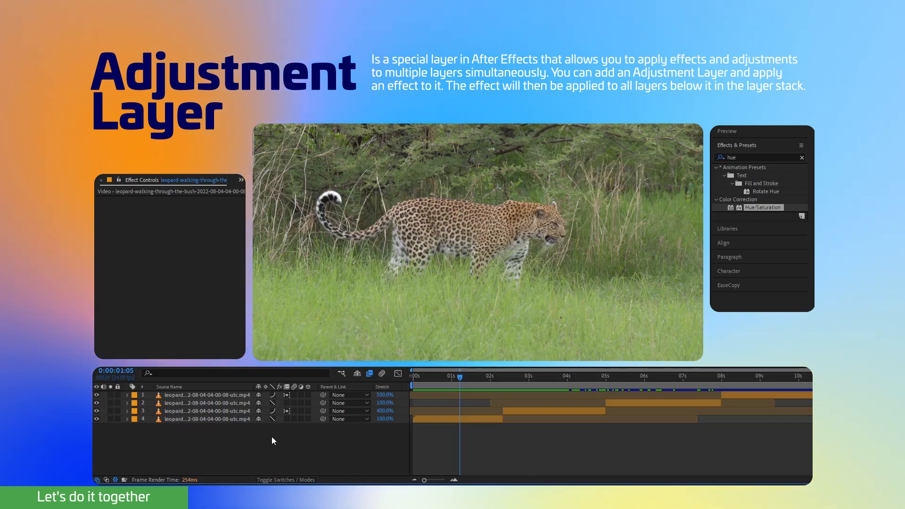
{"action": "right_click", "coordinate": [272, 438]}
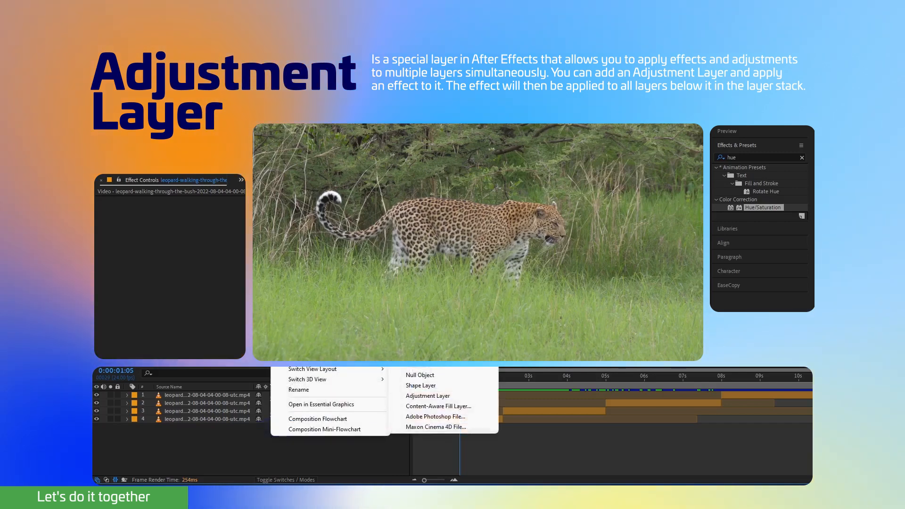
{"action": "left_click", "coordinate": [416, 397]}
{"action": "left_click", "coordinate": [739, 157]}
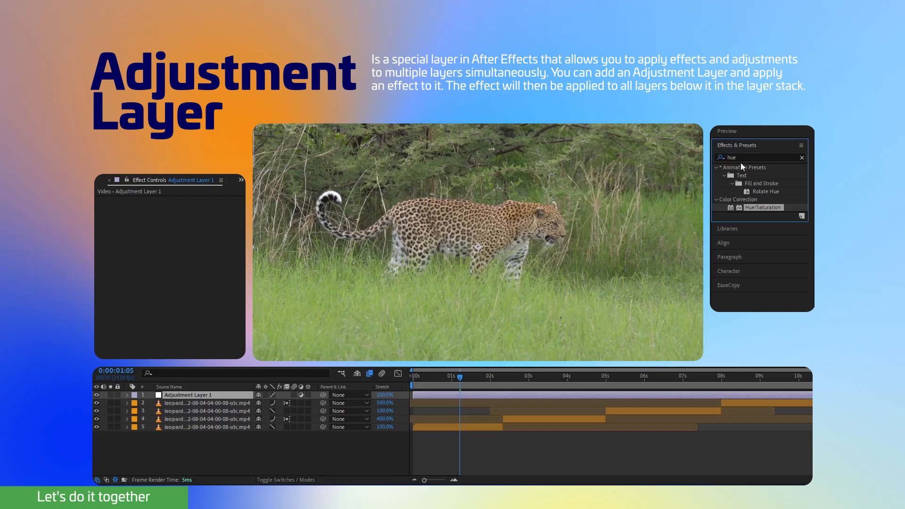
{"action": "left_click_drag", "start_coordinate": [756, 208], "coordinate": [209, 396]}
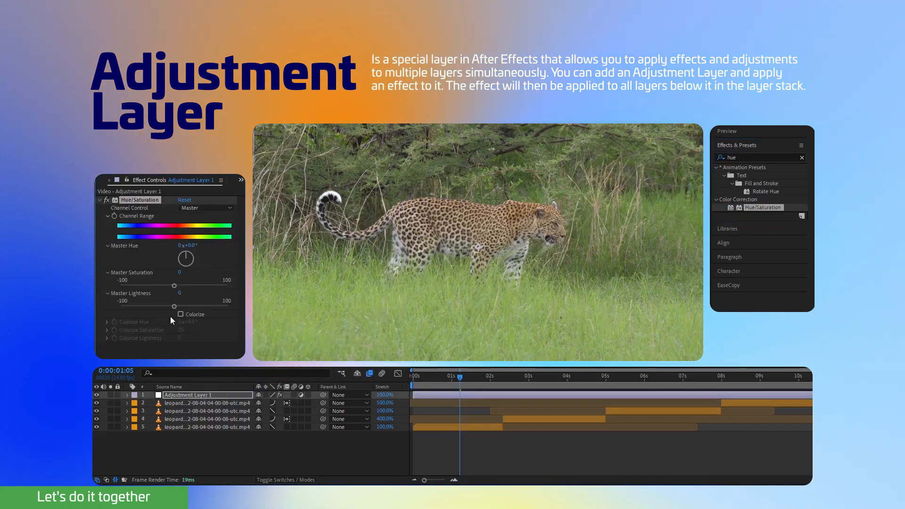
{"action": "left_click_drag", "start_coordinate": [157, 289], "coordinate": [109, 289]}
{"action": "left_click_drag", "start_coordinate": [477, 388], "coordinate": [610, 390]}
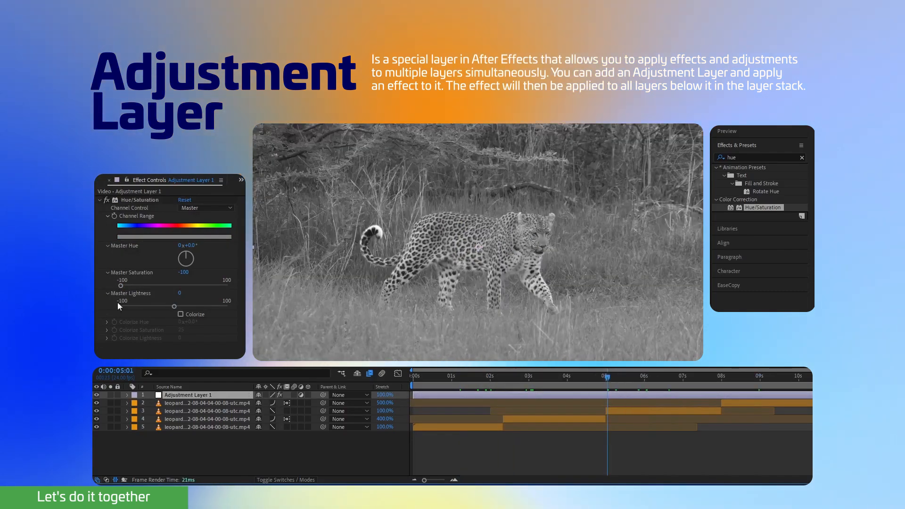
{"action": "left_click_drag", "start_coordinate": [119, 285], "coordinate": [94, 290]}
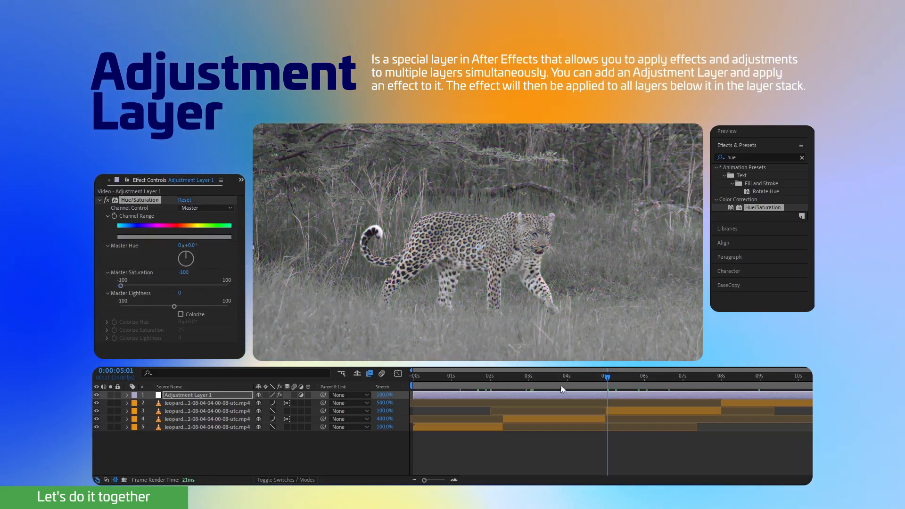
{"action": "left_click", "coordinate": [464, 385]}
{"action": "left_click_drag", "start_coordinate": [464, 384], "coordinate": [457, 384]}
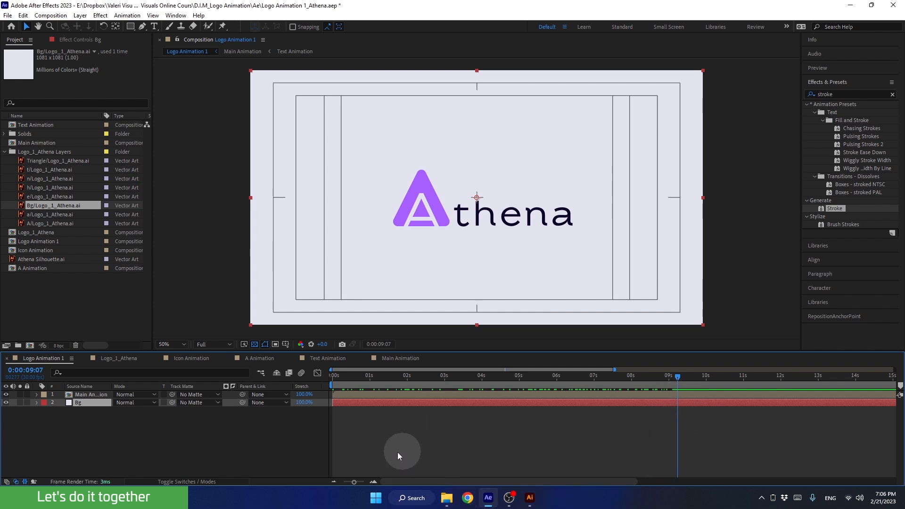
Show the full 30-second timeline and add a new adjustment layer at about 10 seconds.
{"action": "left_click", "coordinate": [335, 480]}
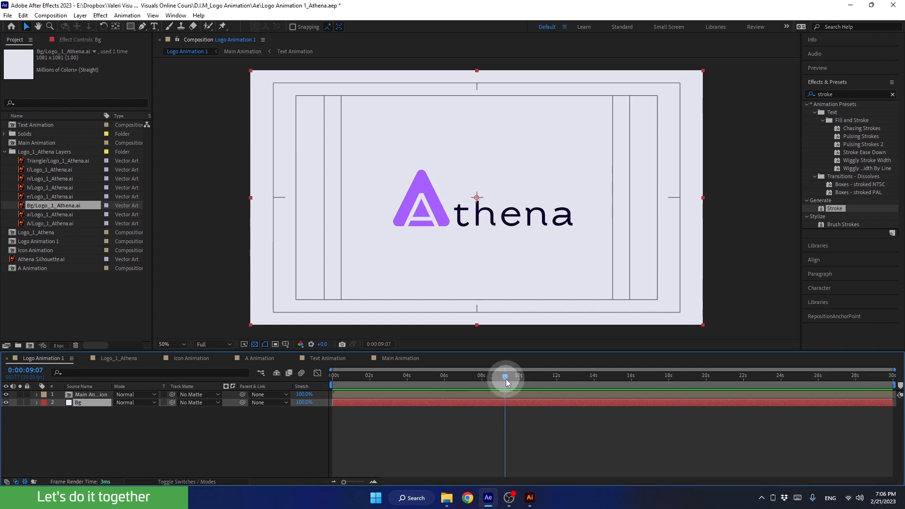
{"action": "left_click_drag", "start_coordinate": [507, 381], "coordinate": [530, 378]}
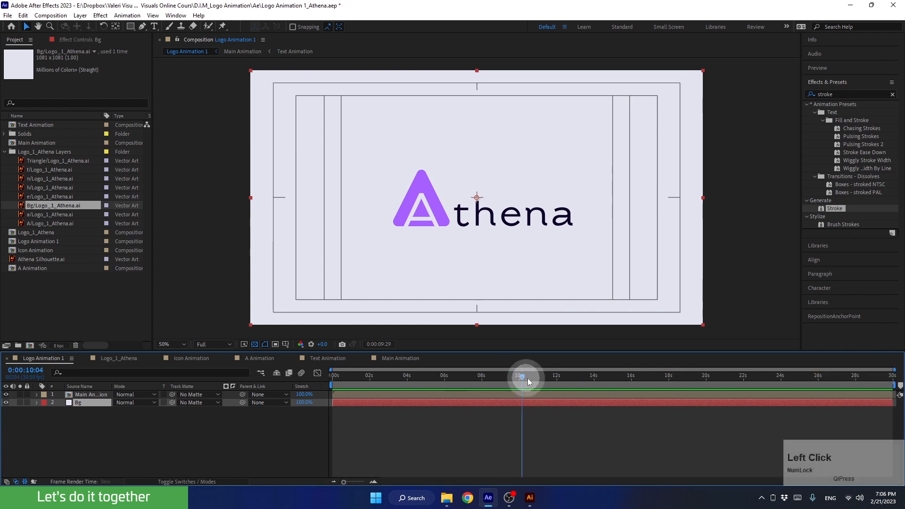
{"action": "right_click", "coordinate": [170, 433]}
{"action": "mouse_move", "coordinate": [223, 350]}
{"action": "mouse_move", "coordinate": [203, 316]}
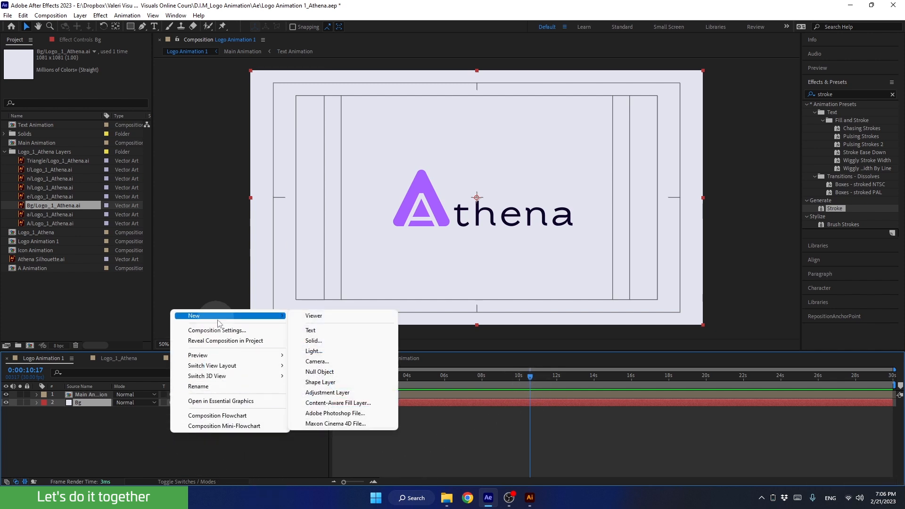
{"action": "left_click", "coordinate": [320, 396]}
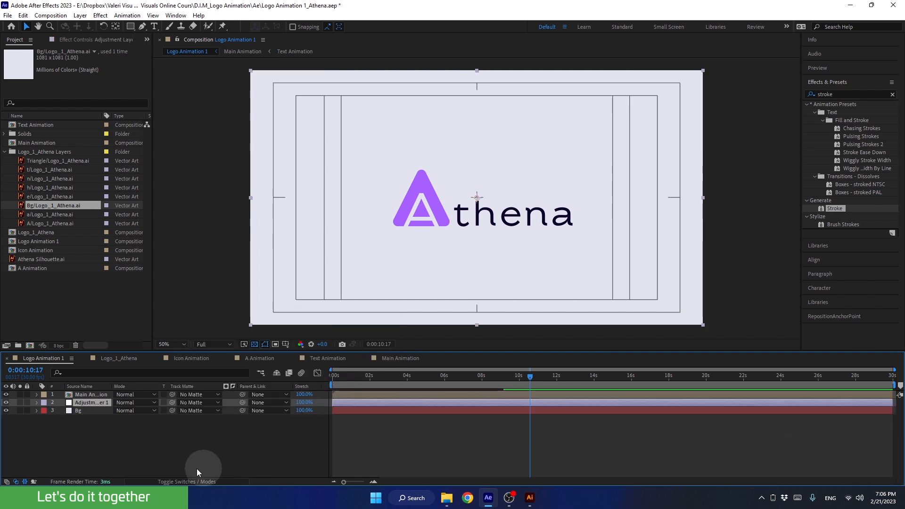
Move the adjustment layer above Main Animation, undo an accidental move, and restore layer visibility.
{"action": "left_click_drag", "start_coordinate": [88, 402], "coordinate": [88, 395]}
{"action": "left_click", "coordinate": [4, 152]}
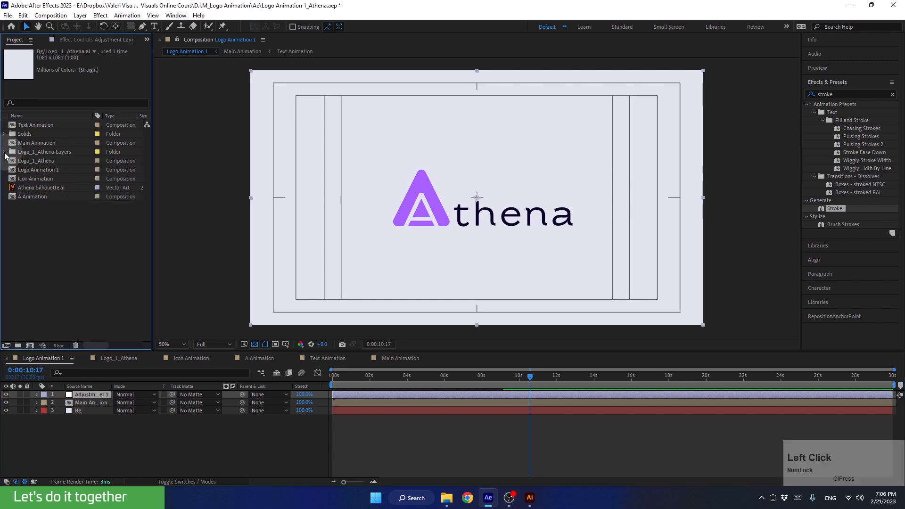
{"action": "left_click", "coordinate": [7, 412]}
{"action": "left_click_drag", "start_coordinate": [324, 115], "coordinate": [356, 158]}
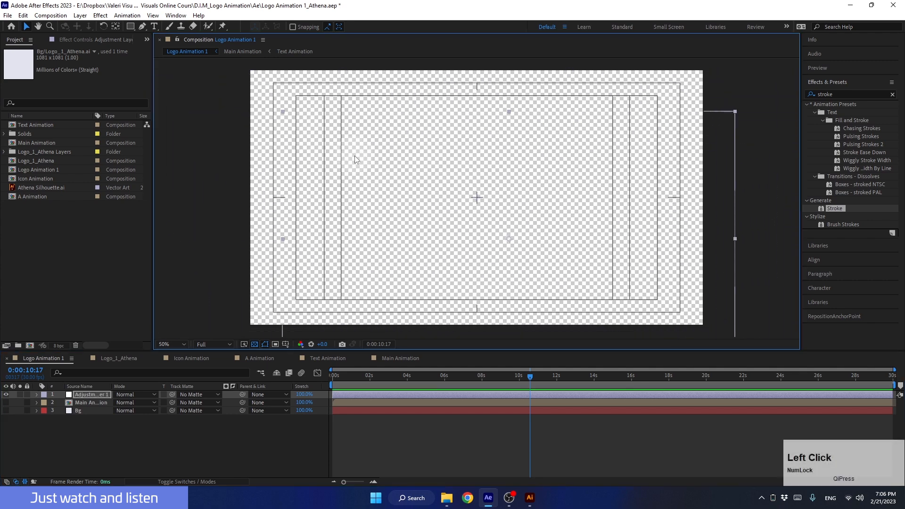
{"action": "key", "text": "ctrl+z"}
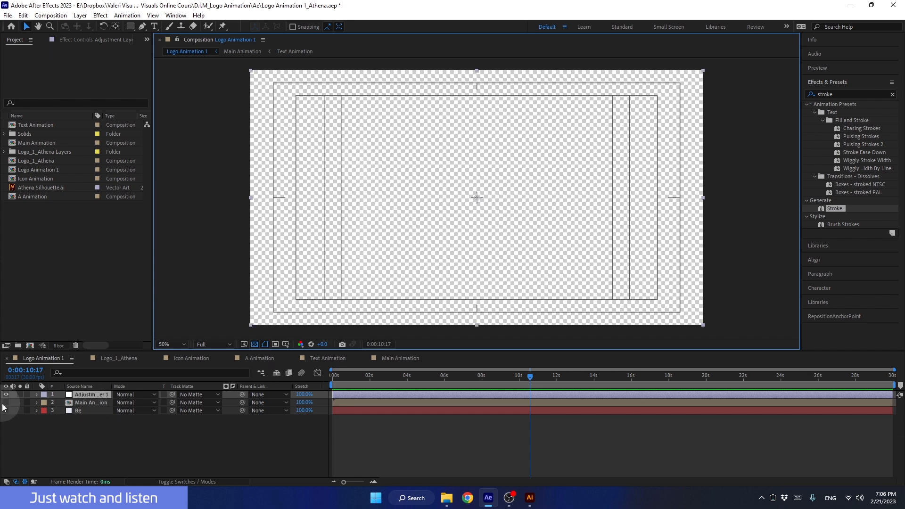
{"action": "left_click_drag", "start_coordinate": [7, 402], "coordinate": [7, 411]}
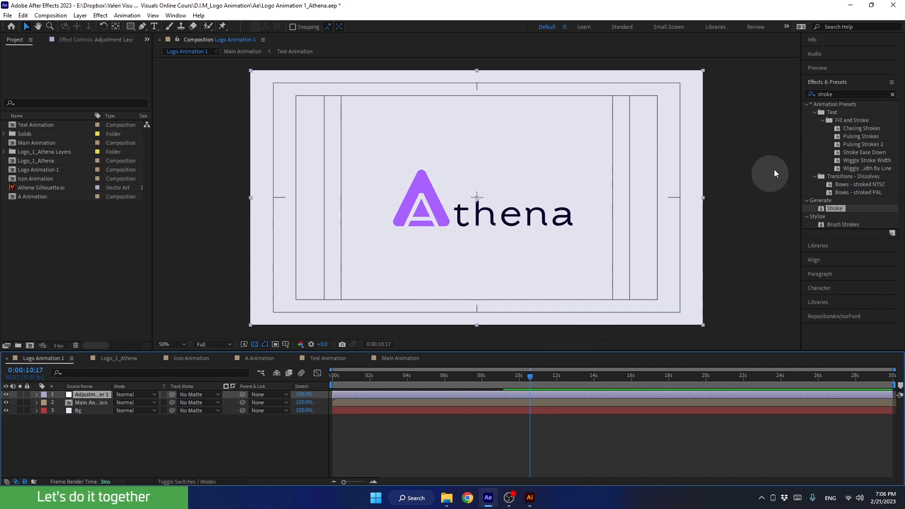
{"action": "left_click_drag", "start_coordinate": [849, 93], "coordinate": [792, 100]}
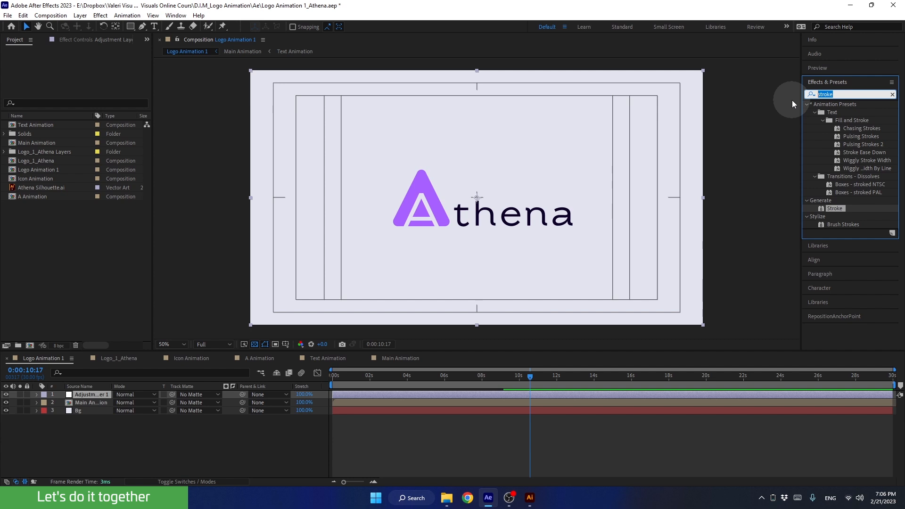
Apply Turbulent Displace from the 'Turbu' search to the adjustment layer and scrub to preview.
{"action": "type", "text": "Tur"}
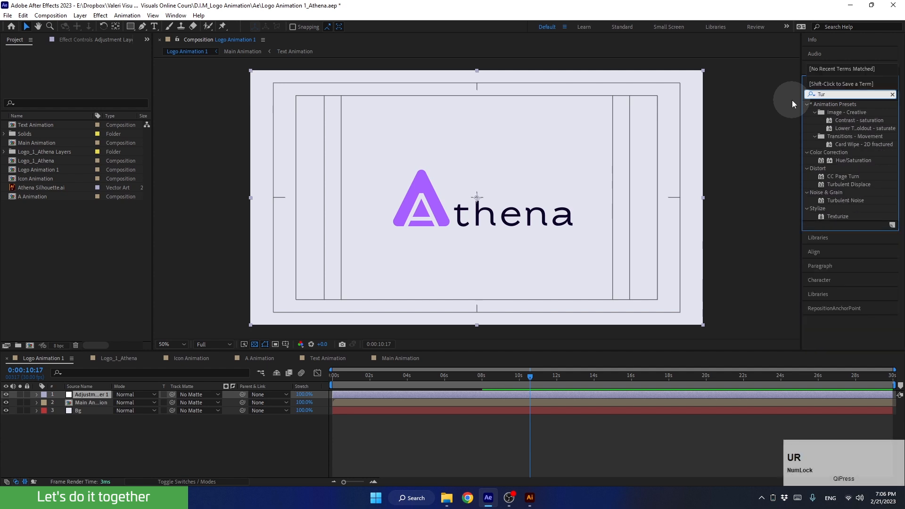
{"action": "type", "text": "bu"}
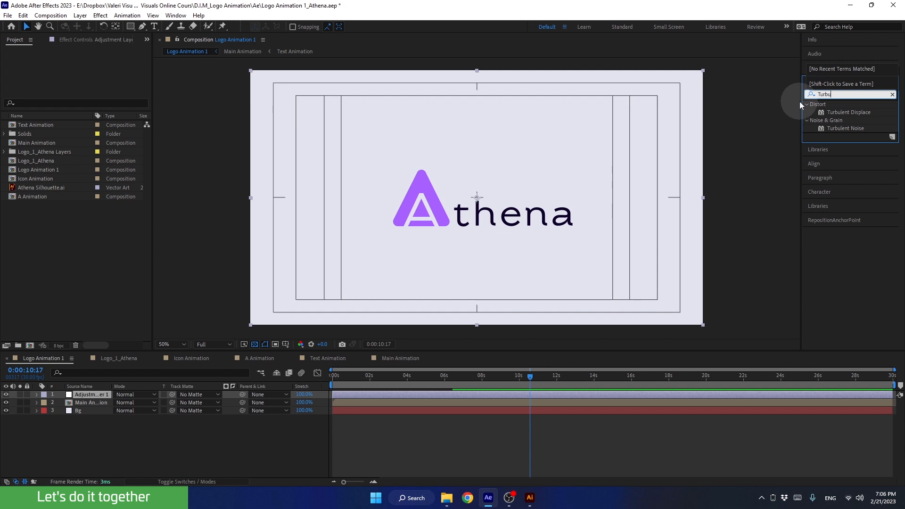
{"action": "left_click_drag", "start_coordinate": [839, 112], "coordinate": [92, 395]}
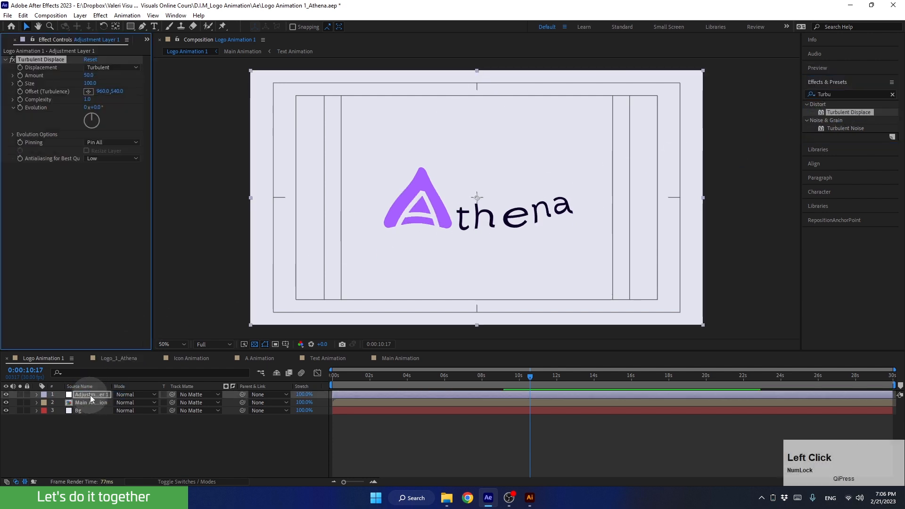
{"action": "left_click_drag", "start_coordinate": [522, 374], "coordinate": [541, 407]}
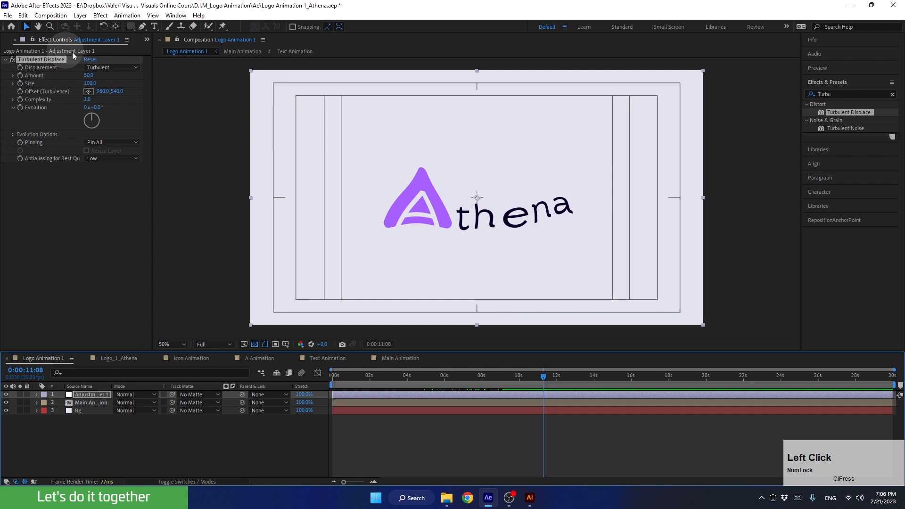
Set Turbulent Displace Amount to 60 and Size to 20, then try rotating Evolution at 10 seconds.
{"action": "mouse_move", "coordinate": [88, 77]}
{"action": "left_mouse_down"}
{"action": "mouse_move", "coordinate": [115, 75]}
{"action": "mouse_move", "coordinate": [66, 76]}
{"action": "mouse_move", "coordinate": [76, 76]}
{"action": "left_mouse_up"}
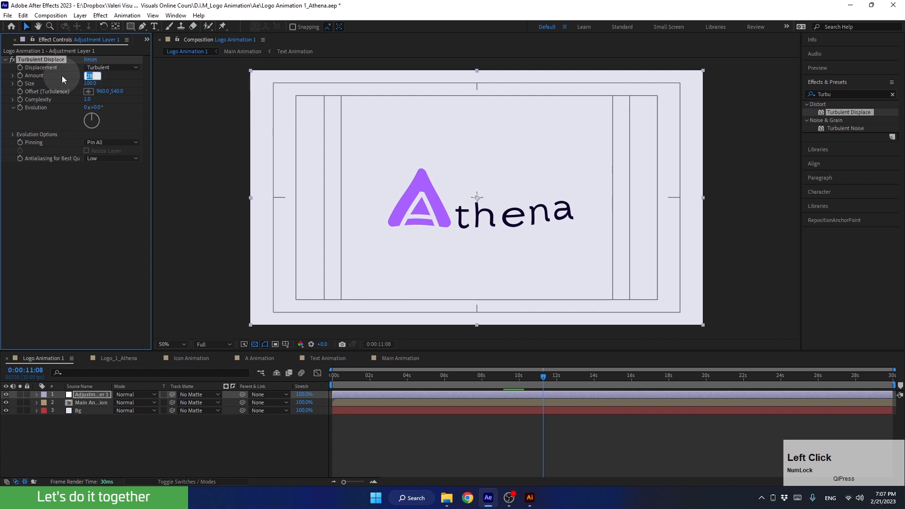
{"action": "mouse_move", "coordinate": [86, 82]}
{"action": "left_mouse_down"}
{"action": "mouse_move", "coordinate": [37, 82]}
{"action": "mouse_move", "coordinate": [119, 75]}
{"action": "mouse_move", "coordinate": [95, 82]}
{"action": "left_mouse_up"}
{"action": "left_click", "coordinate": [87, 83]}
{"action": "type", "text": "20"}
{"action": "key", "text": "Return"}
{"action": "left_click", "coordinate": [88, 75]}
{"action": "type", "text": "60"}
{"action": "key", "text": "Return"}
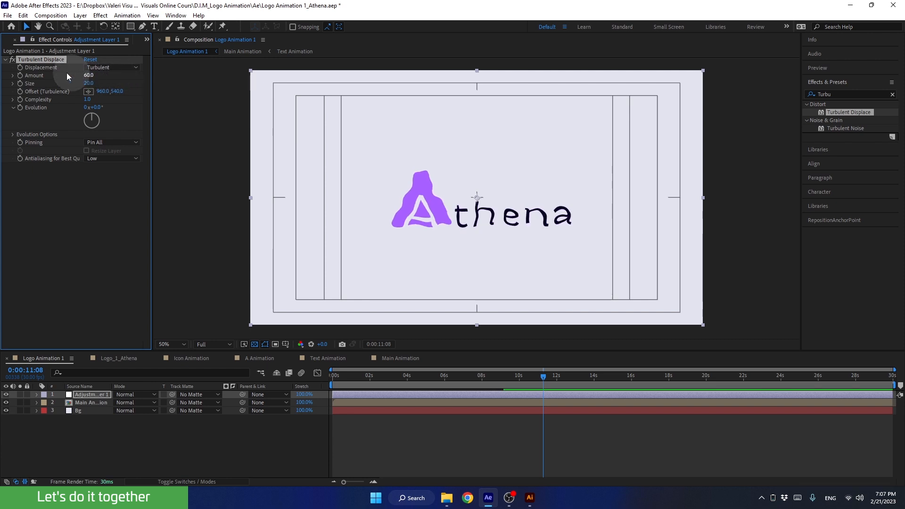
{"action": "left_click_drag", "start_coordinate": [540, 377], "coordinate": [519, 378]}
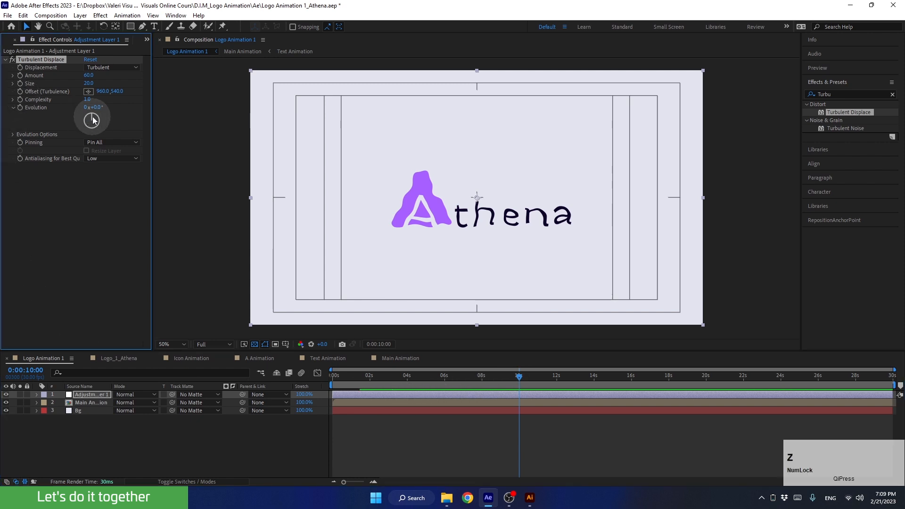
{"action": "mouse_move", "coordinate": [92, 121]}
{"action": "left_mouse_down"}
{"action": "mouse_move", "coordinate": [93, 137]}
{"action": "mouse_move", "coordinate": [90, 113]}
{"action": "left_mouse_up"}
Undo the trial Evolution rotation with Ctrl+Z.
{"action": "key", "text": "ctrl+z"}
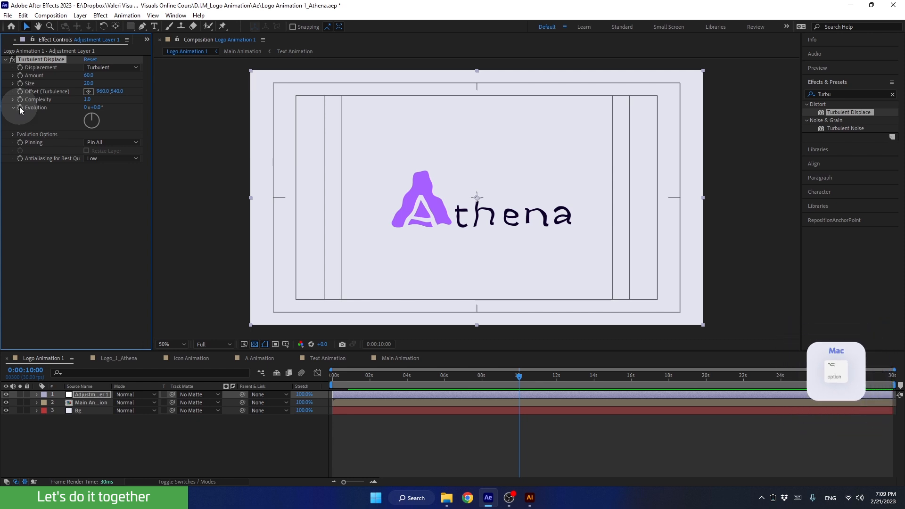
Add a time*100 expression to Evolution and preview the animated wobble.
{"action": "left_click", "coordinate": [20, 108], "text": "alt"}
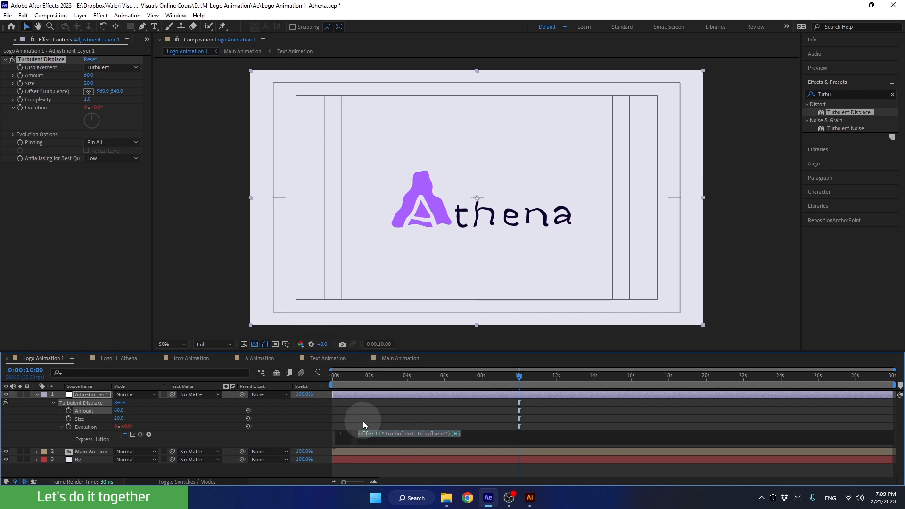
{"action": "type", "text": "time"}
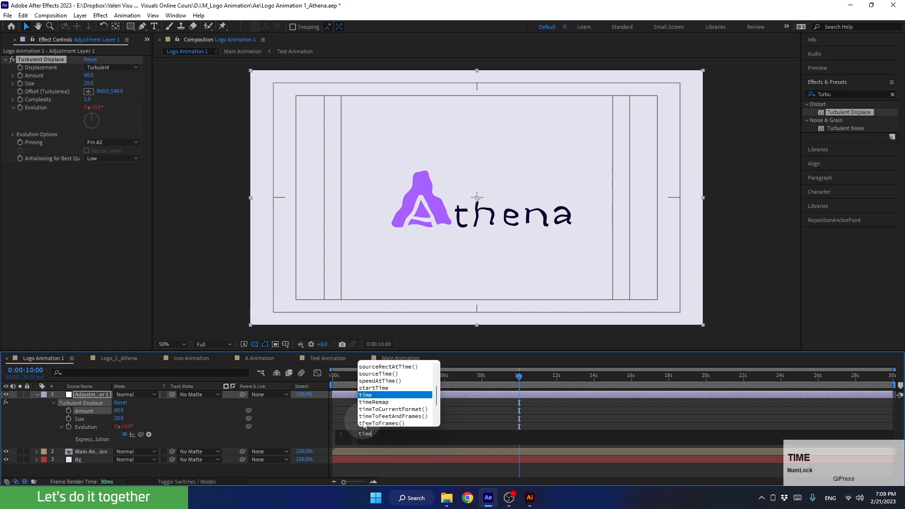
{"action": "type", "text": "*"}
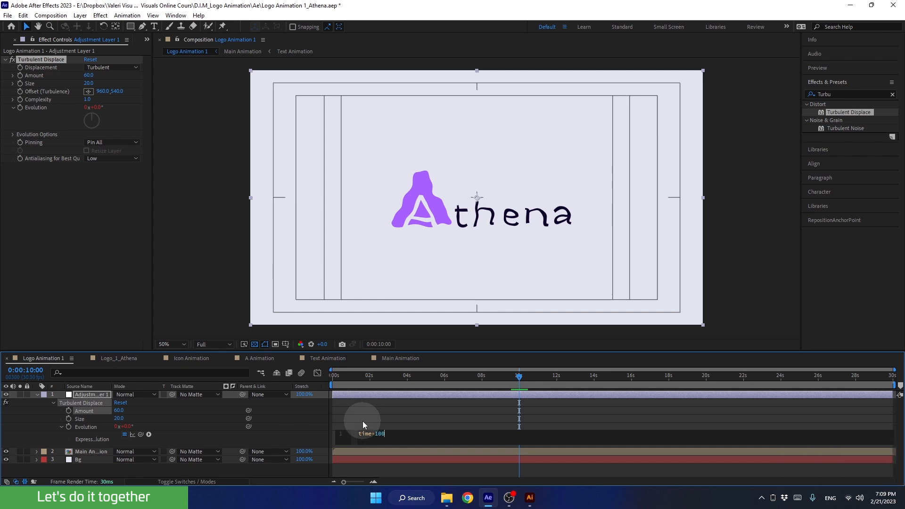
{"action": "left_click", "coordinate": [363, 420]}
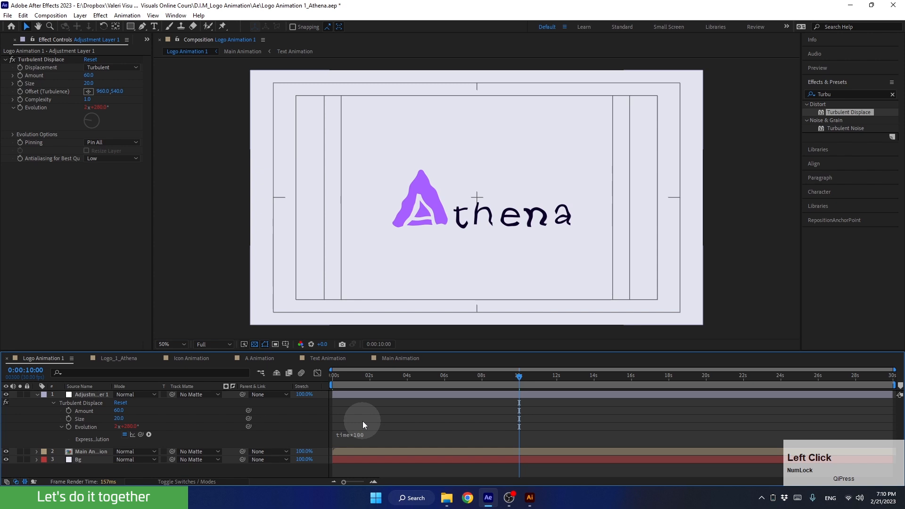
{"action": "left_click_drag", "start_coordinate": [530, 377], "coordinate": [637, 377]}
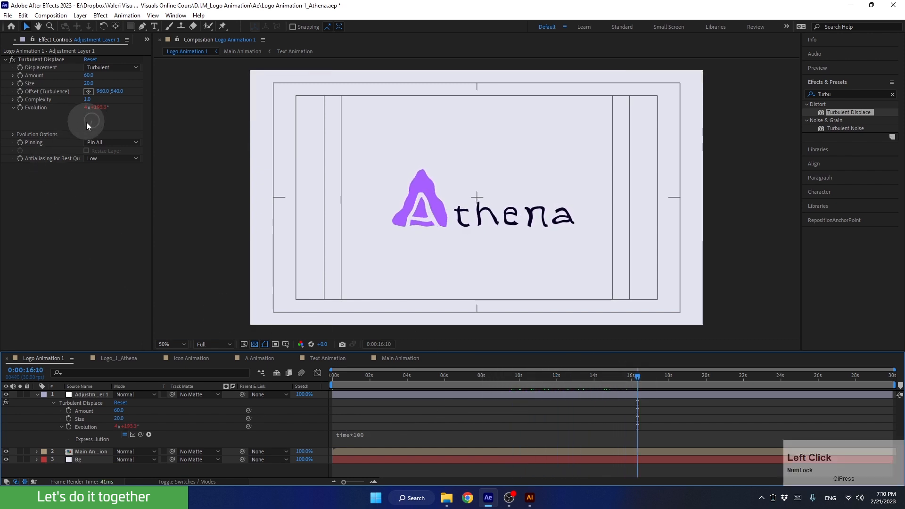
{"action": "left_click_drag", "start_coordinate": [637, 375], "coordinate": [560, 375]}
{"action": "key", "text": "space"}
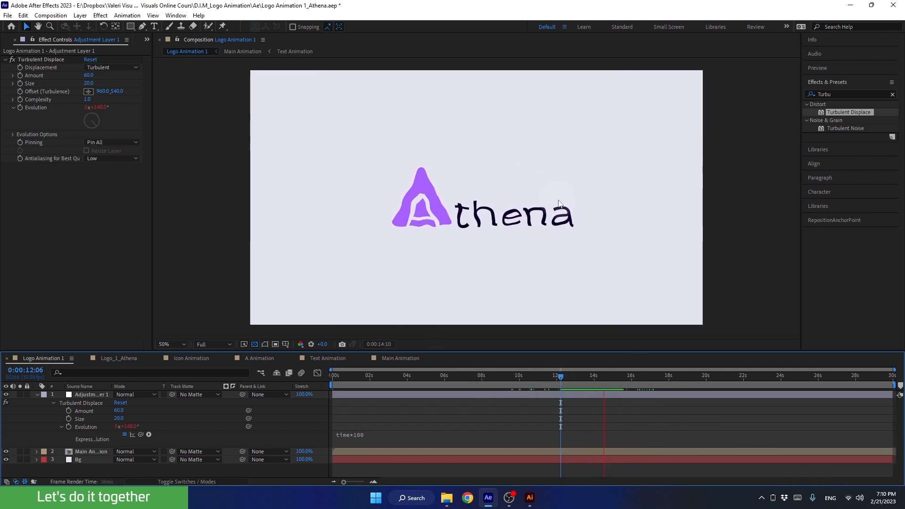
{"action": "key", "text": "space"}
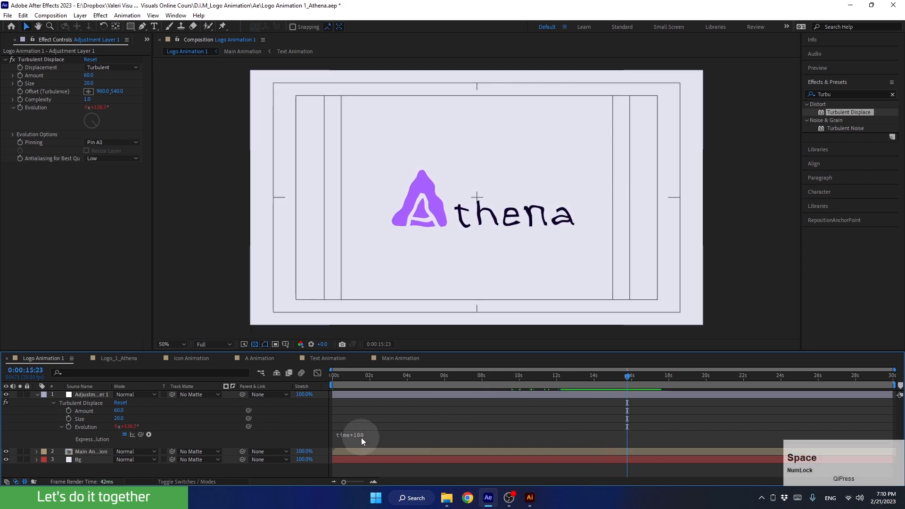
Test a time*500 multiplier in preview, then revert the expression to time*100.
{"action": "left_click", "coordinate": [362, 436]}
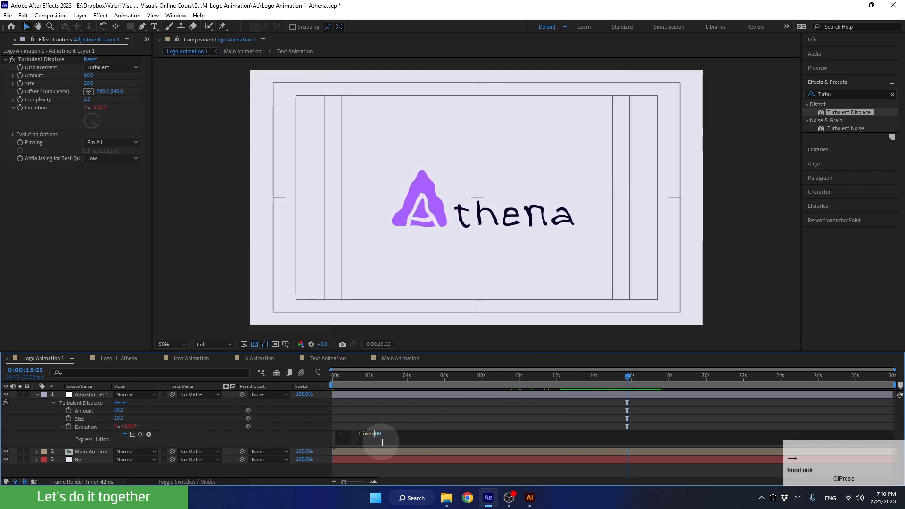
{"action": "type", "text": "5"}
{"action": "left_click_drag", "start_coordinate": [616, 377], "coordinate": [575, 378]}
{"action": "key", "text": "space"}
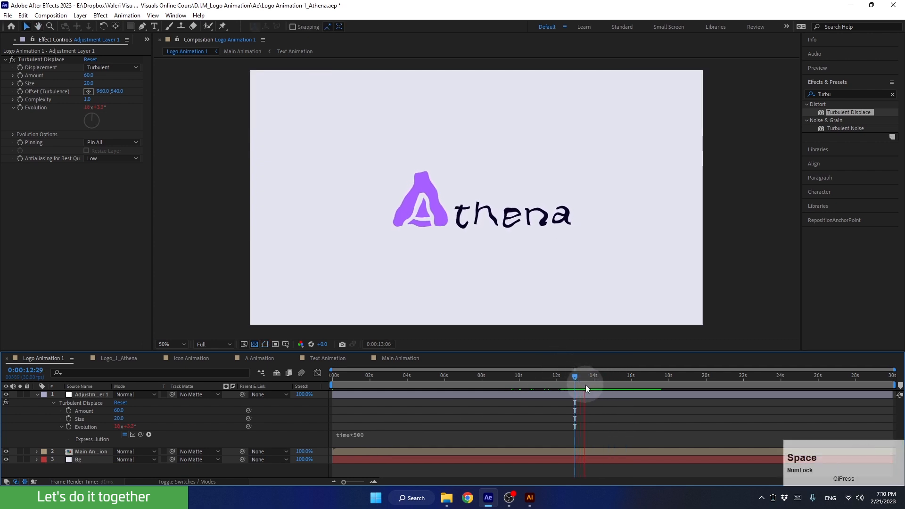
{"action": "key", "text": "space"}
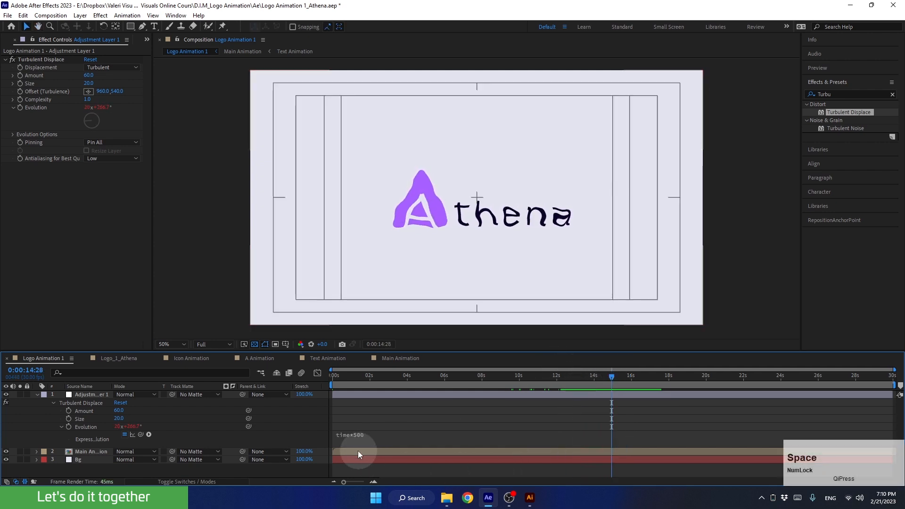
{"action": "left_click", "coordinate": [360, 435]}
{"action": "left_click", "coordinate": [377, 434]}
{"action": "key", "text": "BackSpace"}
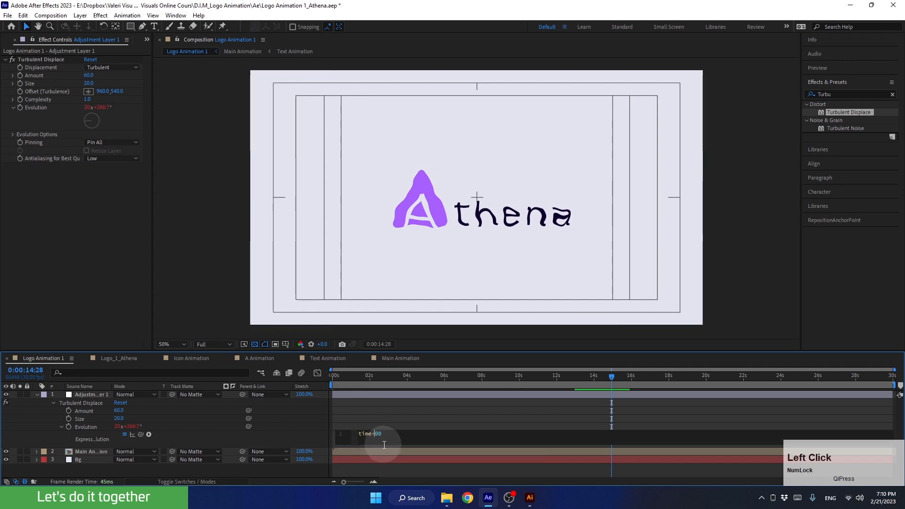
{"action": "type", "text": "1"}
{"action": "left_click", "coordinate": [487, 417]}
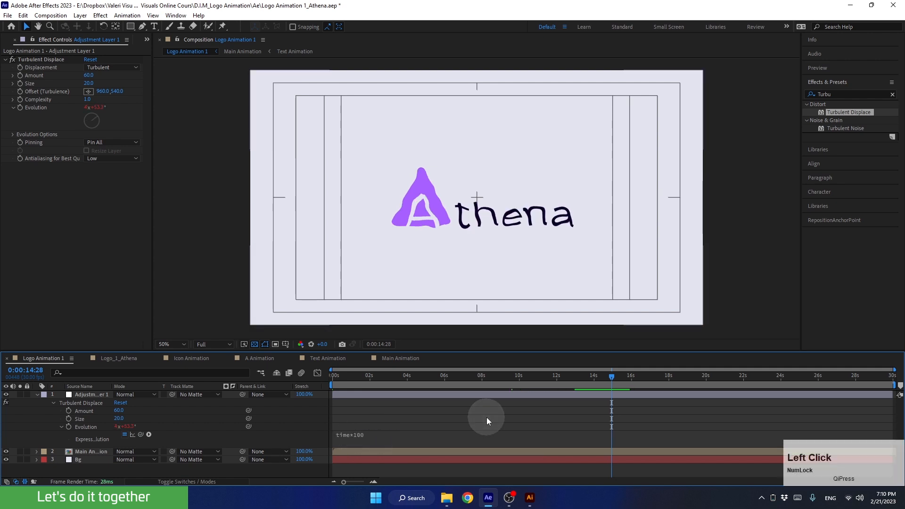